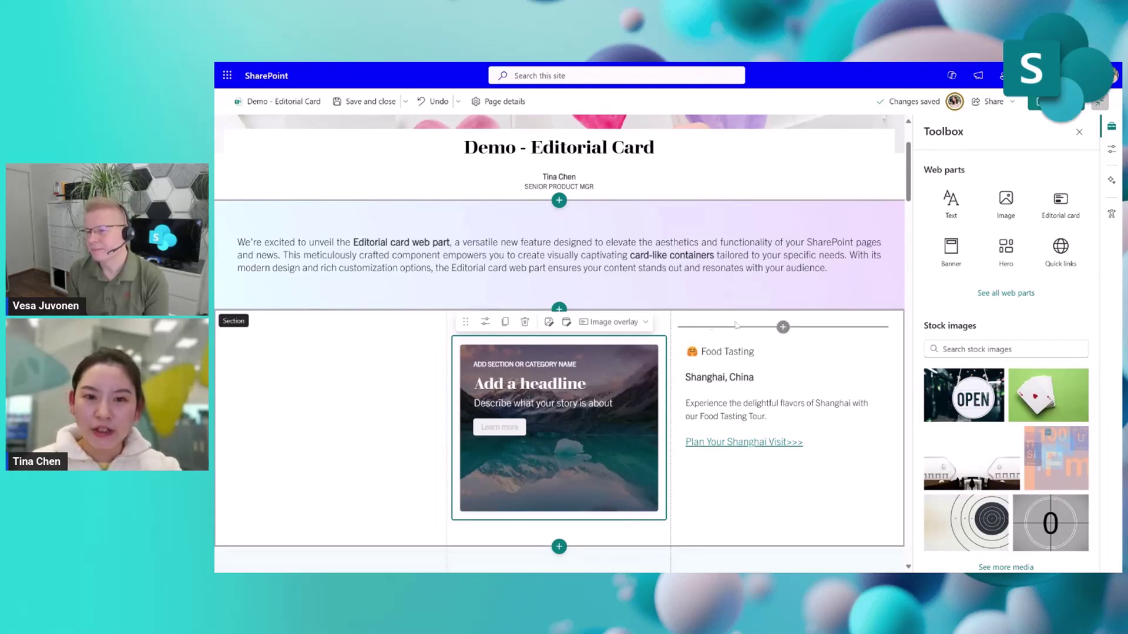
# Copy the "Food Tasting" line with its emoji from the neighbouring text web part into the editorial card's category name.
pyautogui.click(756, 351)
pyautogui.moveTo(755, 351); pyautogui.dragTo(685, 352)
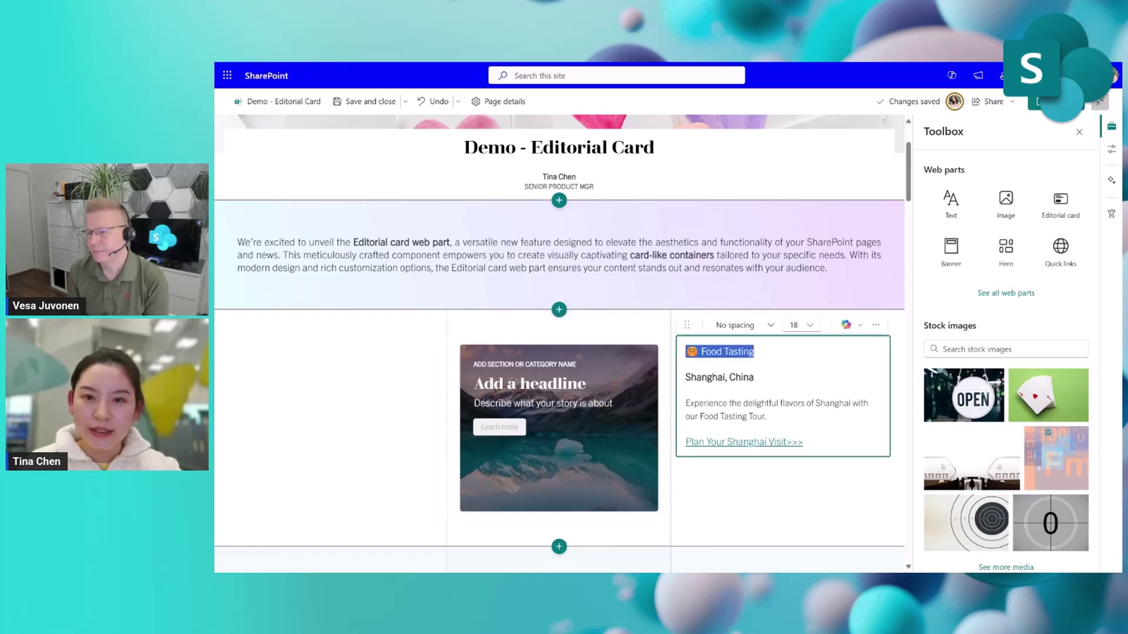
pyautogui.hotkey('ctrl', 'c')
pyautogui.click(525, 364)
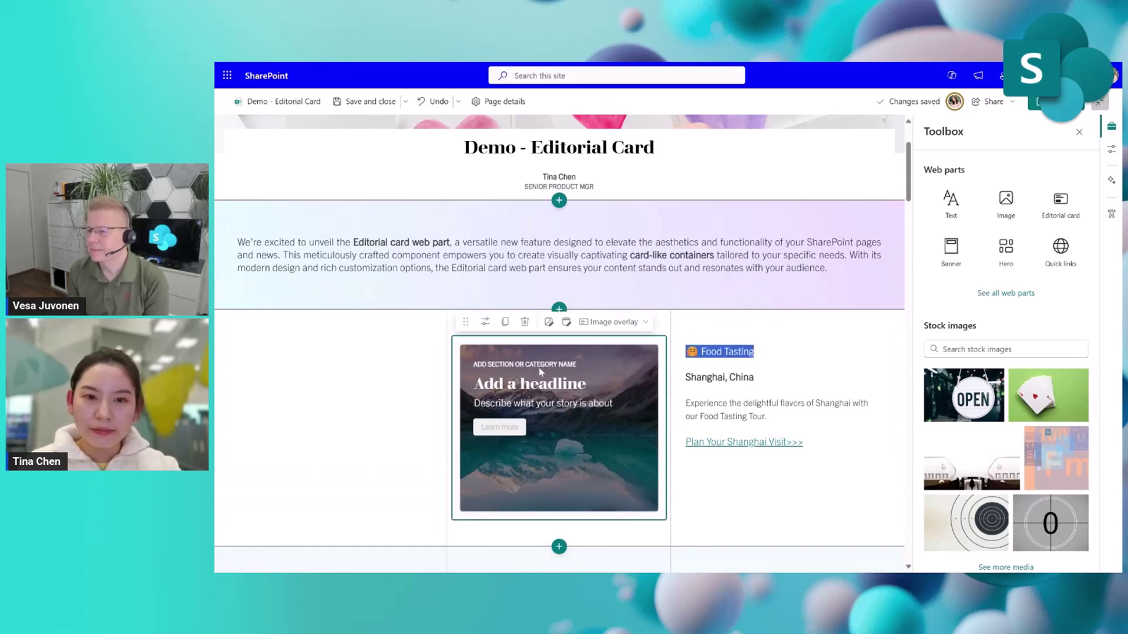
pyautogui.hotkey('ctrl', 'v')
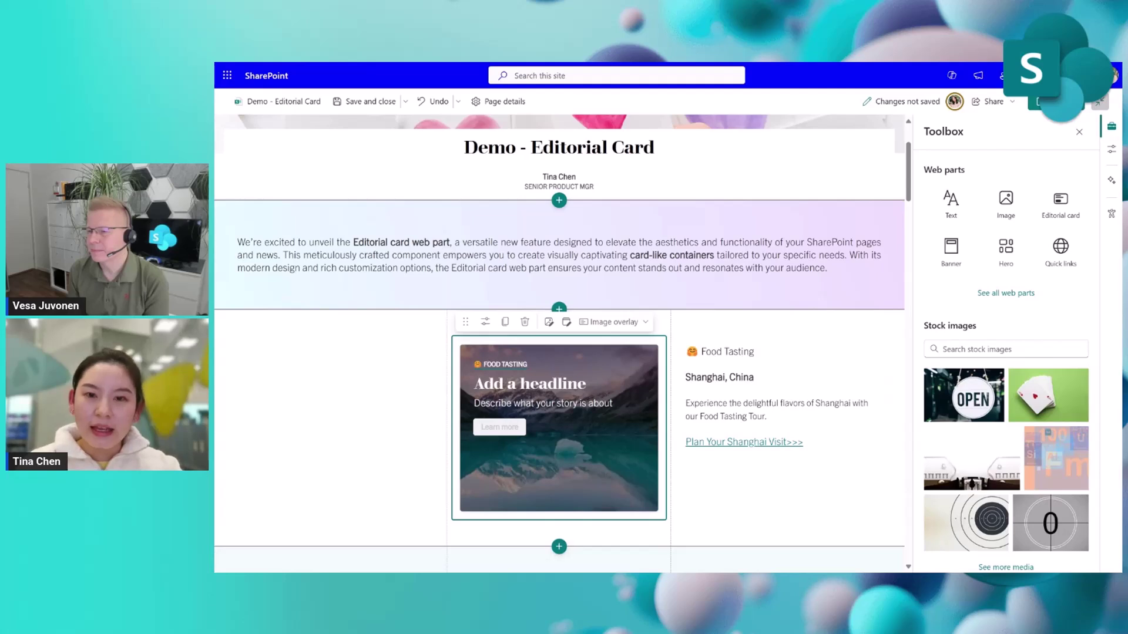
# Copy "Shanghai, China" from the neighbouring text web part into the editorial card's headline.
pyautogui.moveTo(754, 377); pyautogui.dragTo(696, 378)
pyautogui.doubleClick(704, 377)
pyautogui.click(753, 377)
pyautogui.moveTo(754, 377); pyautogui.dragTo(685, 377)
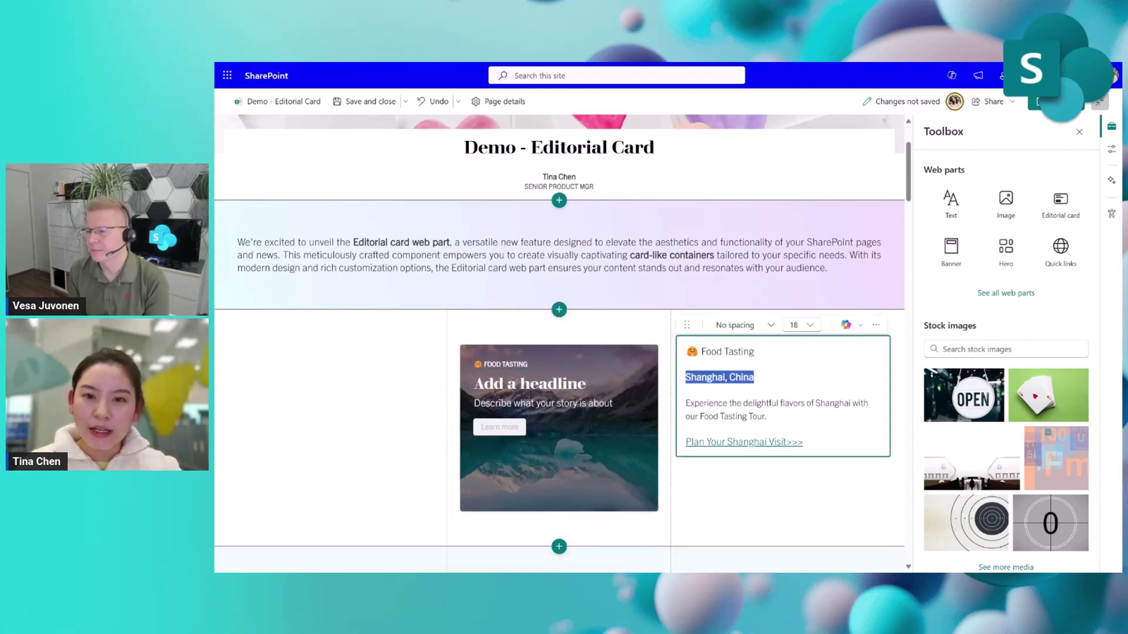
pyautogui.click(529, 383)
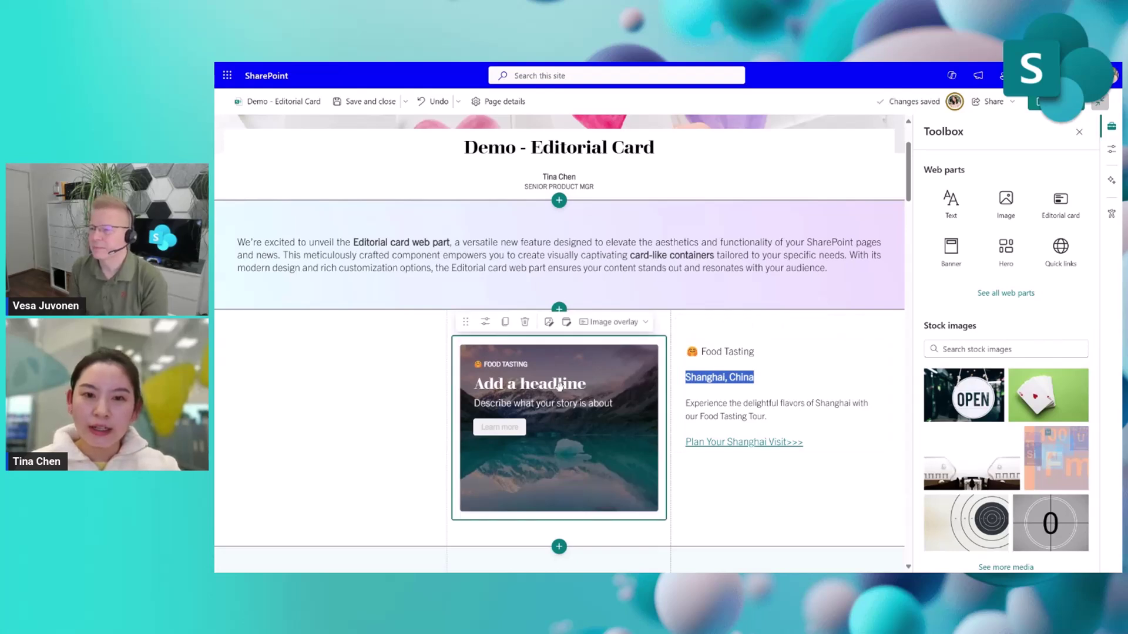
pyautogui.hotkey('ctrl', 'v')
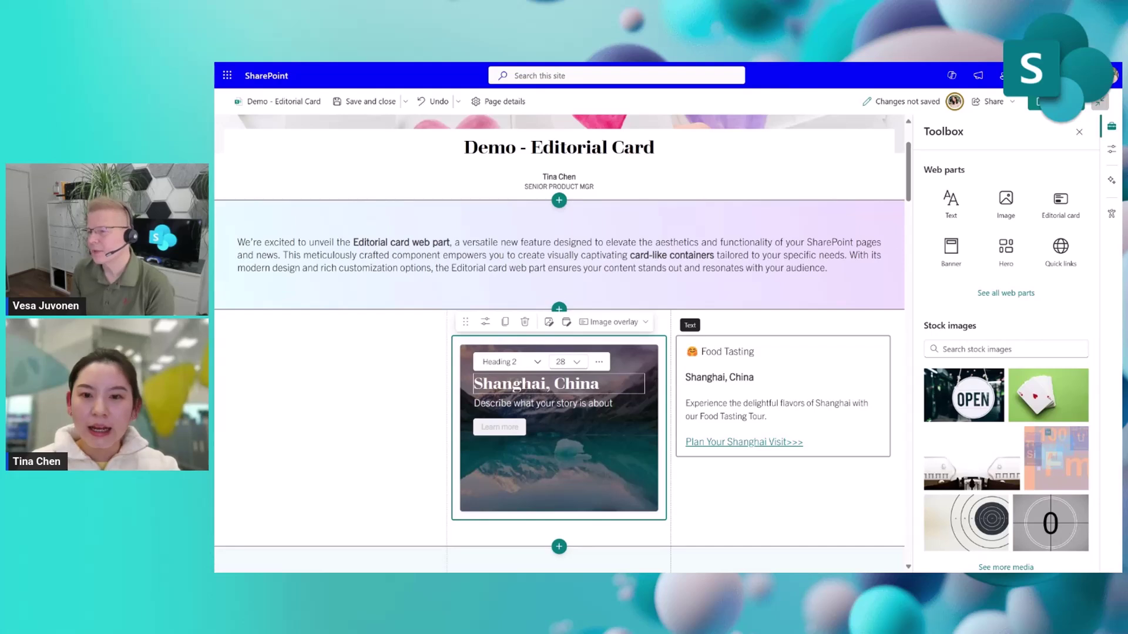
pyautogui.moveTo(767, 416); pyautogui.dragTo(685, 403)
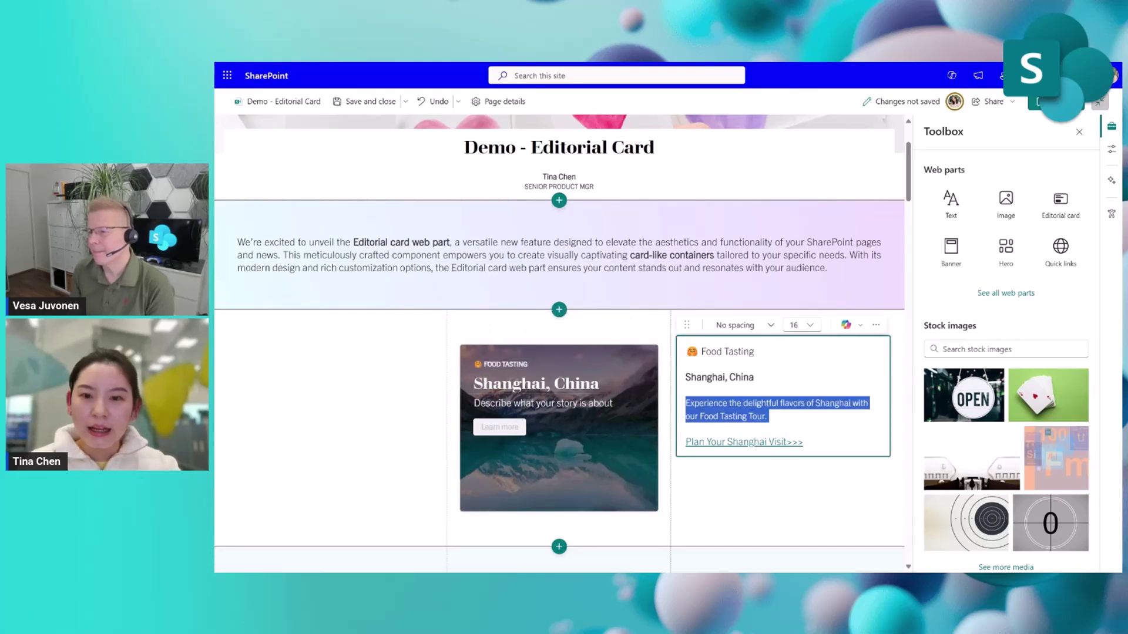
pyautogui.click(561, 406)
pyautogui.click(561, 404)
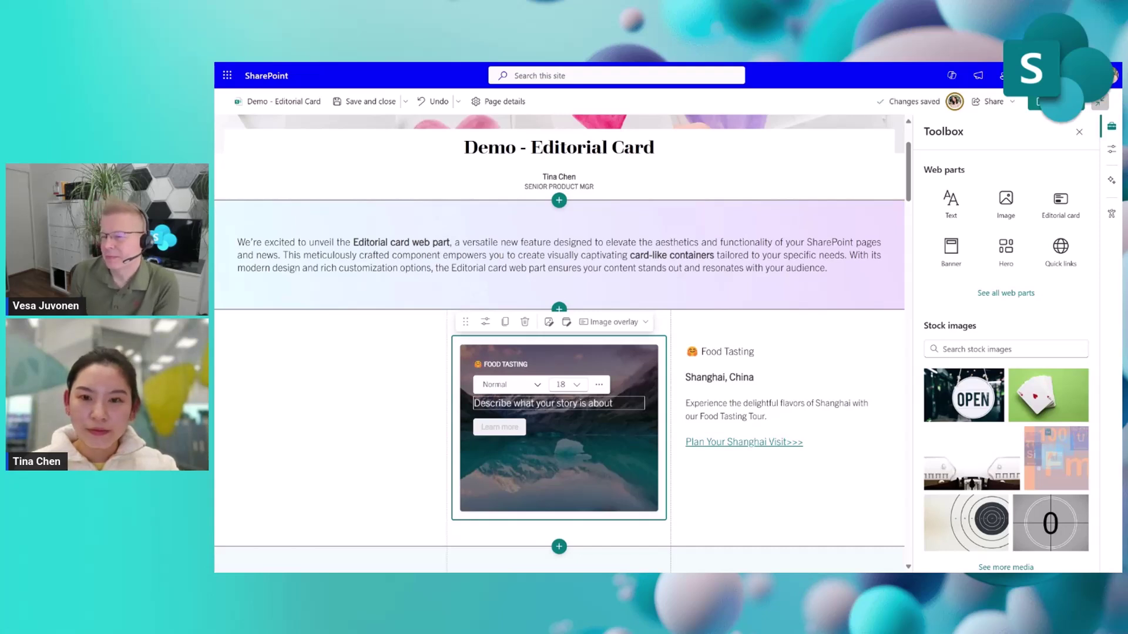
pyautogui.hotkey('ctrl', 'v')
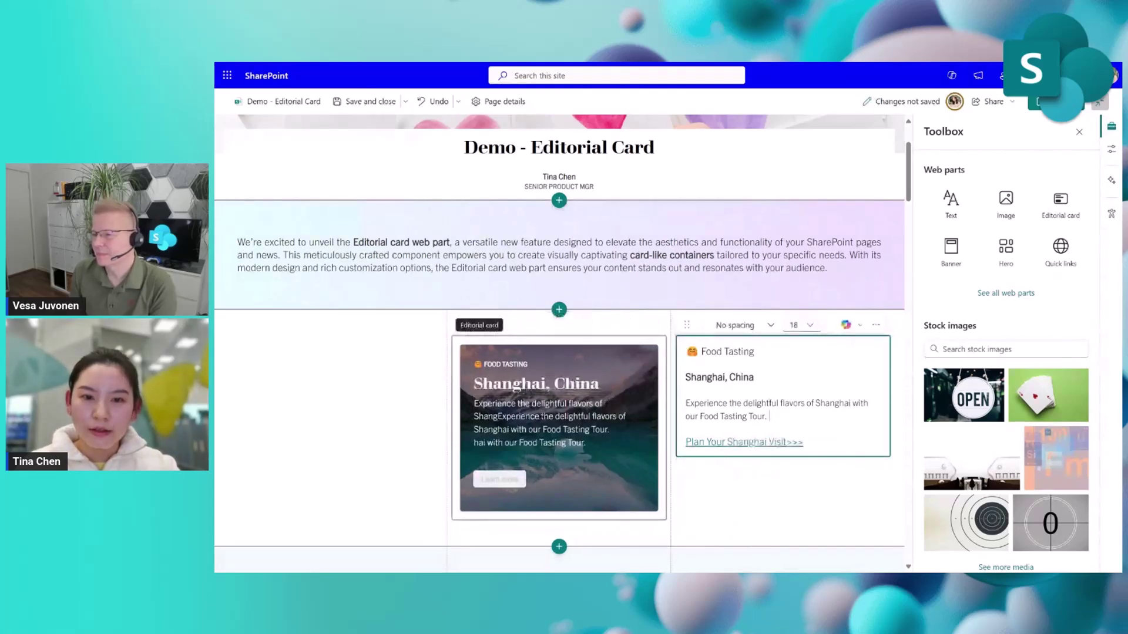
pyautogui.hotkey('ctrl', 'v')
pyautogui.hotkey('ctrl', 'a')
pyautogui.press('BackSpace')
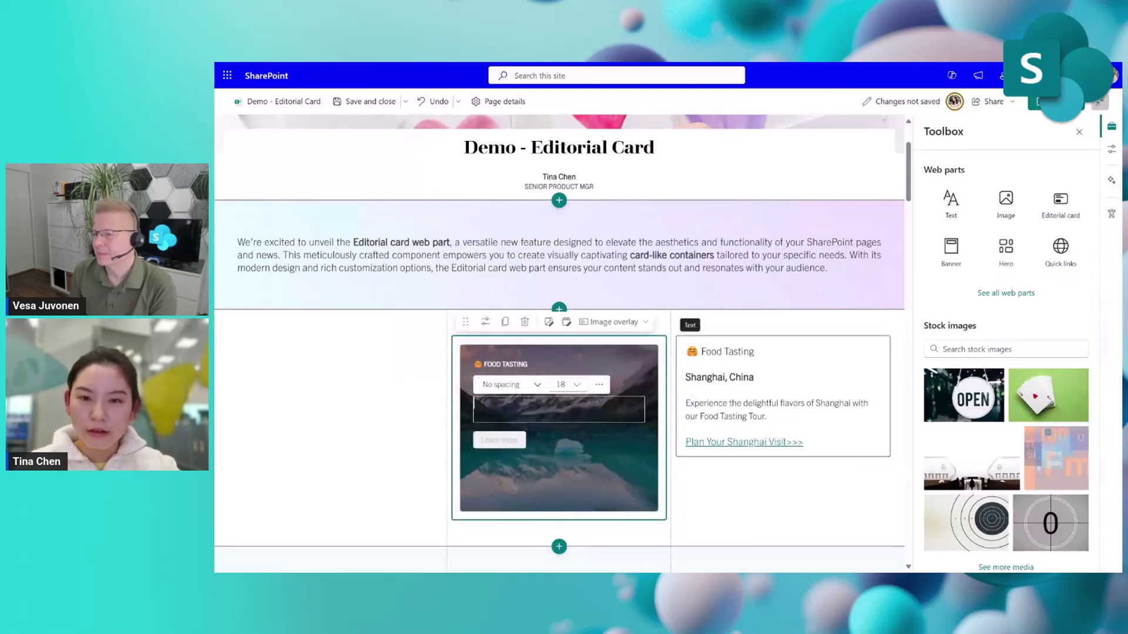
# Copy "Experience the delightful flavors of Shanghai with our Food Tasting Tour." from the text web part into the card's description.
pyautogui.moveTo(768, 416); pyautogui.dragTo(680, 408)
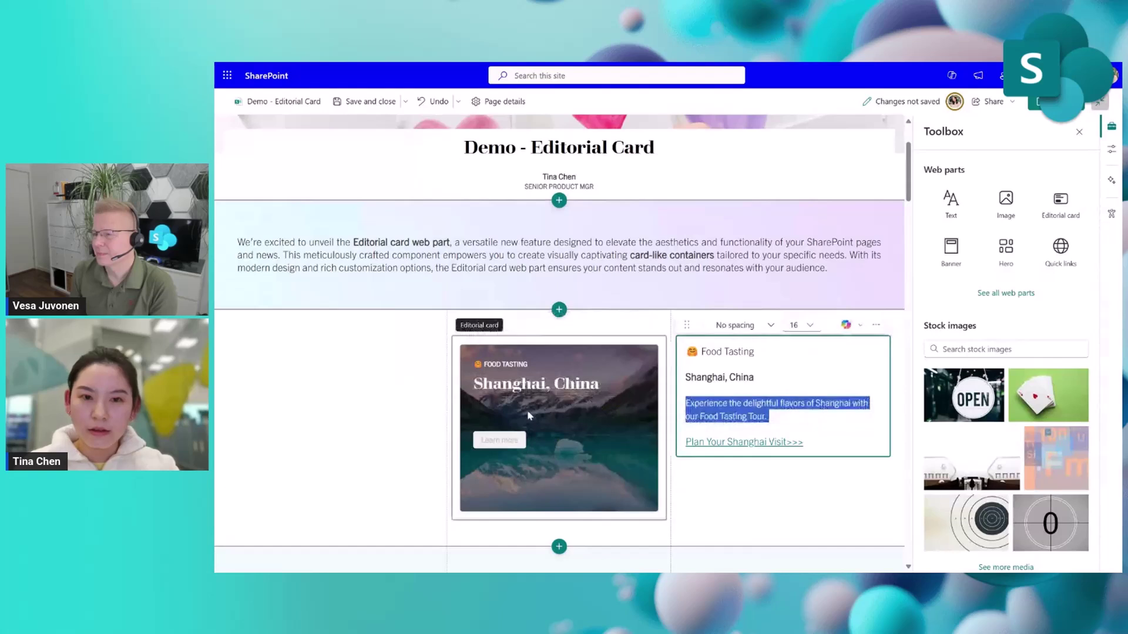
pyautogui.click(528, 415)
pyautogui.hotkey('ctrl', 'v')
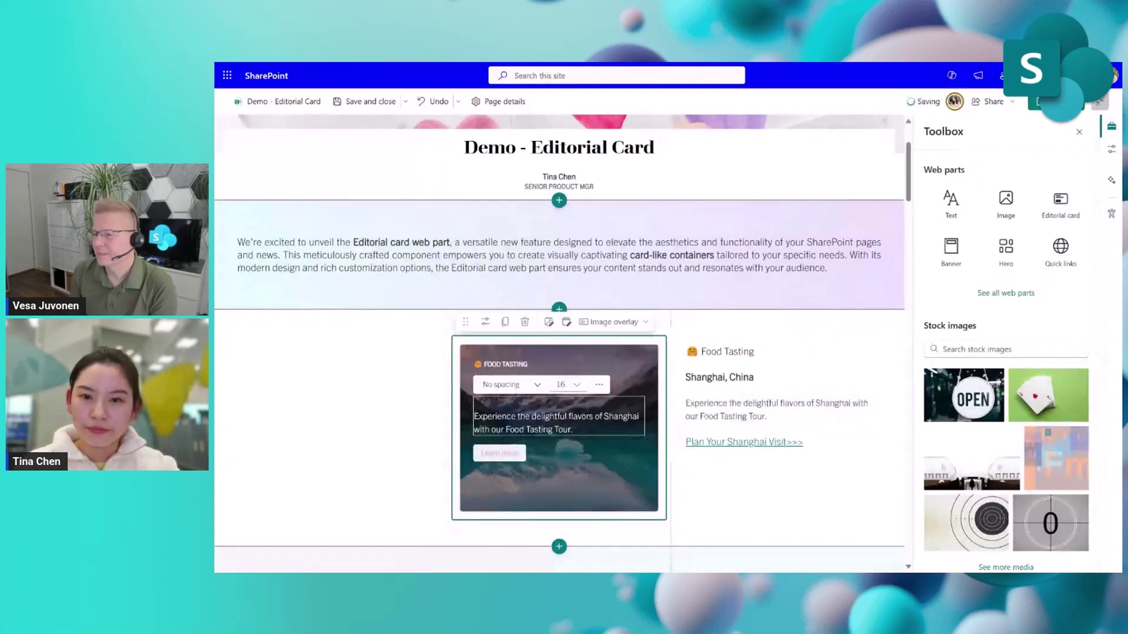
pyautogui.click(563, 481)
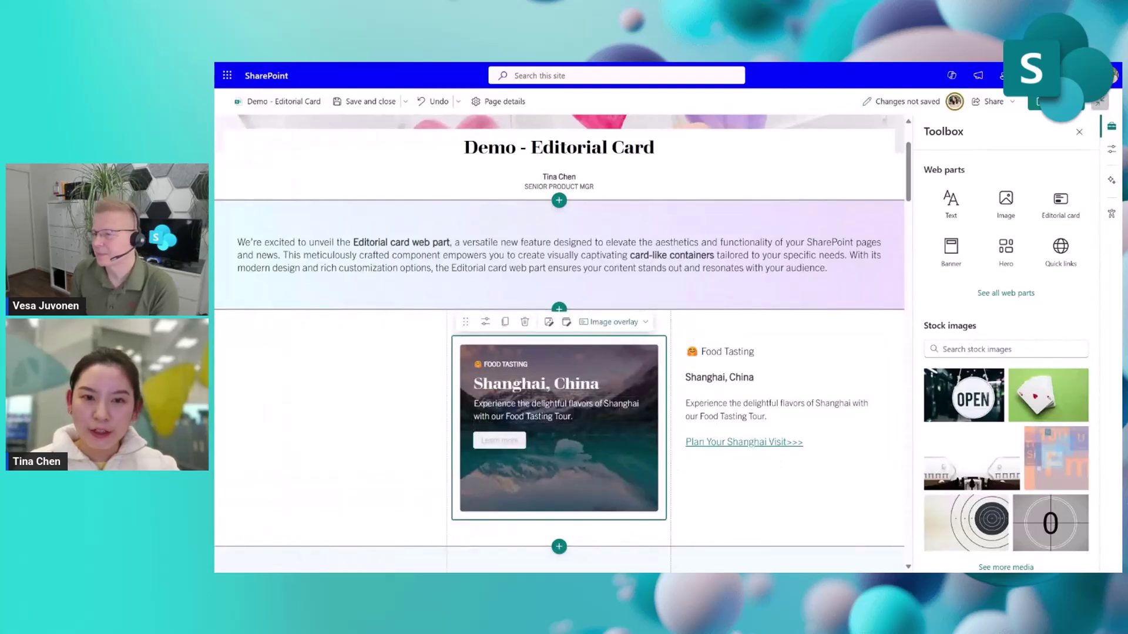
pyautogui.click(485, 321)
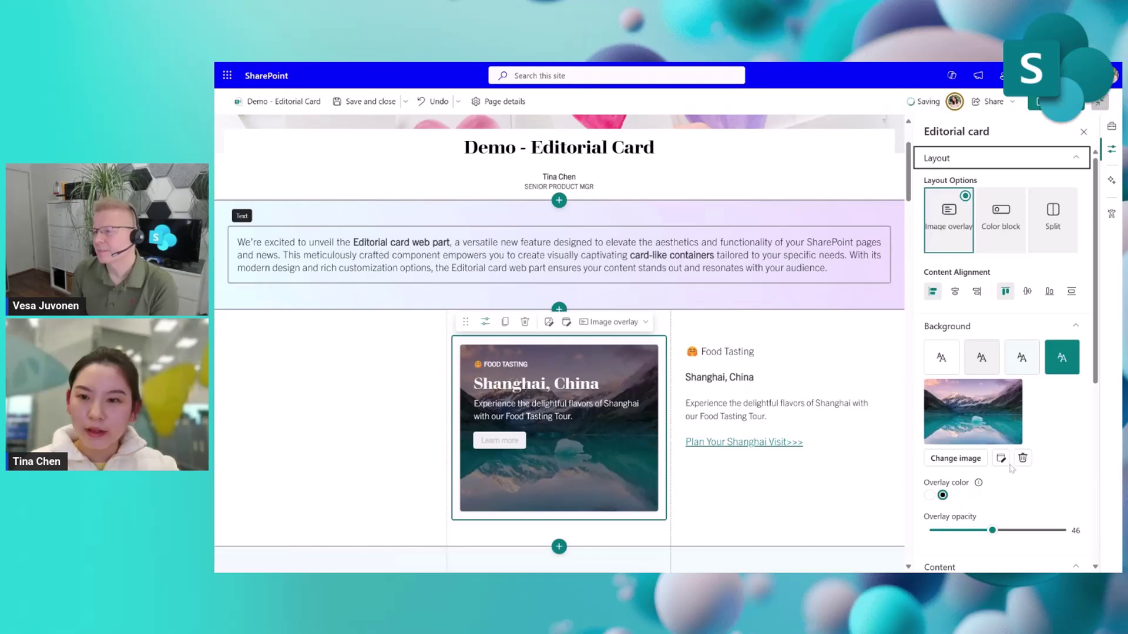
pyautogui.scroll(-5, 1010, 468)
pyautogui.click(1001, 328)
pyautogui.write('www.microsoft.com')
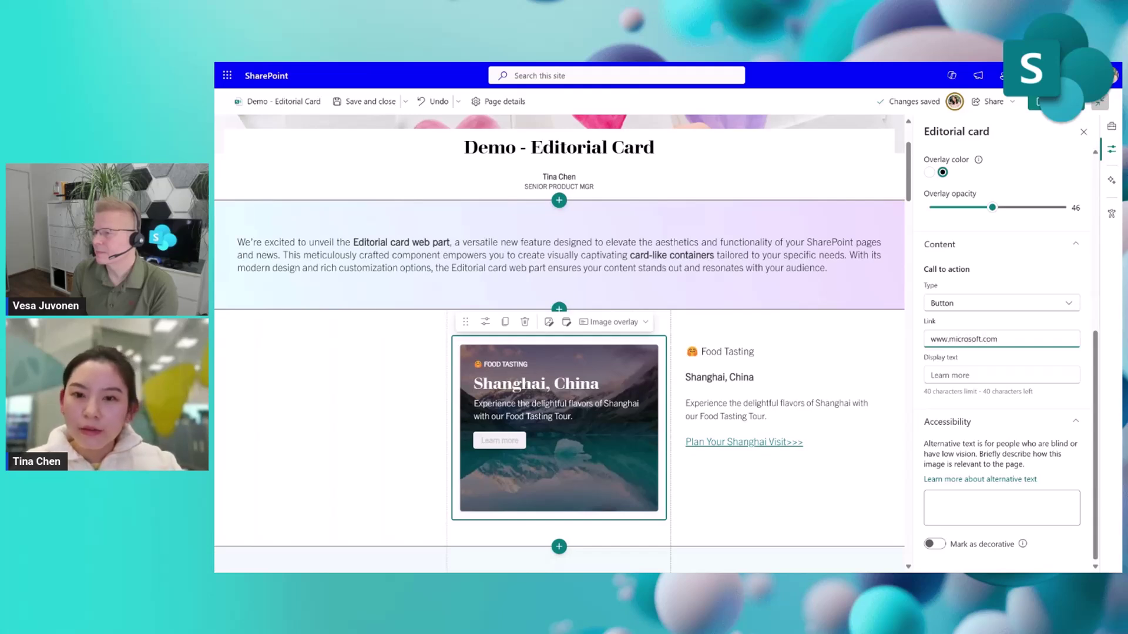
# Copy "Plan Your Shanghai Visit>>>" from the text web part into the display text of the card's call to action.
pyautogui.click(744, 442)
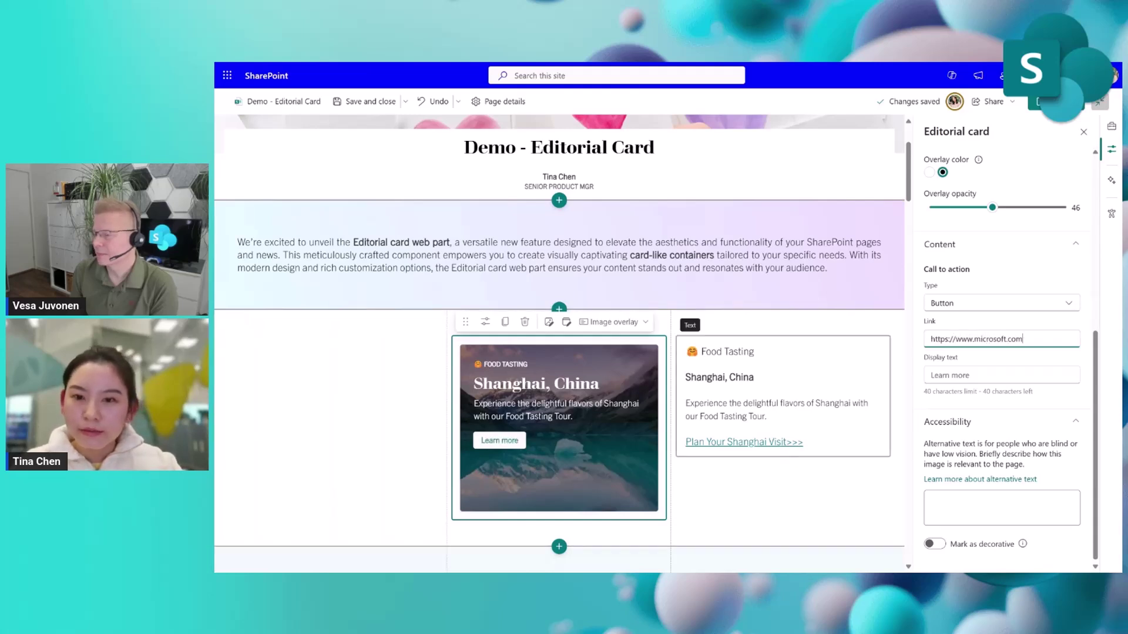
pyautogui.tripleClick(744, 441)
pyautogui.hotkey('ctrl', 'c')
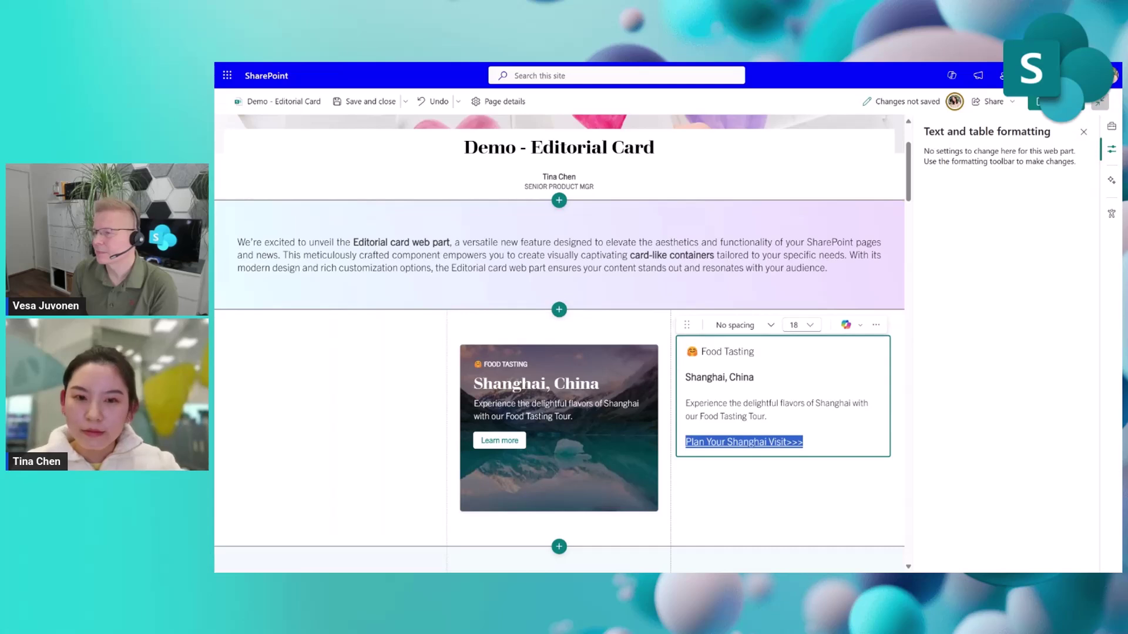
pyautogui.click(594, 481)
pyautogui.scroll(-5, 1062, 436)
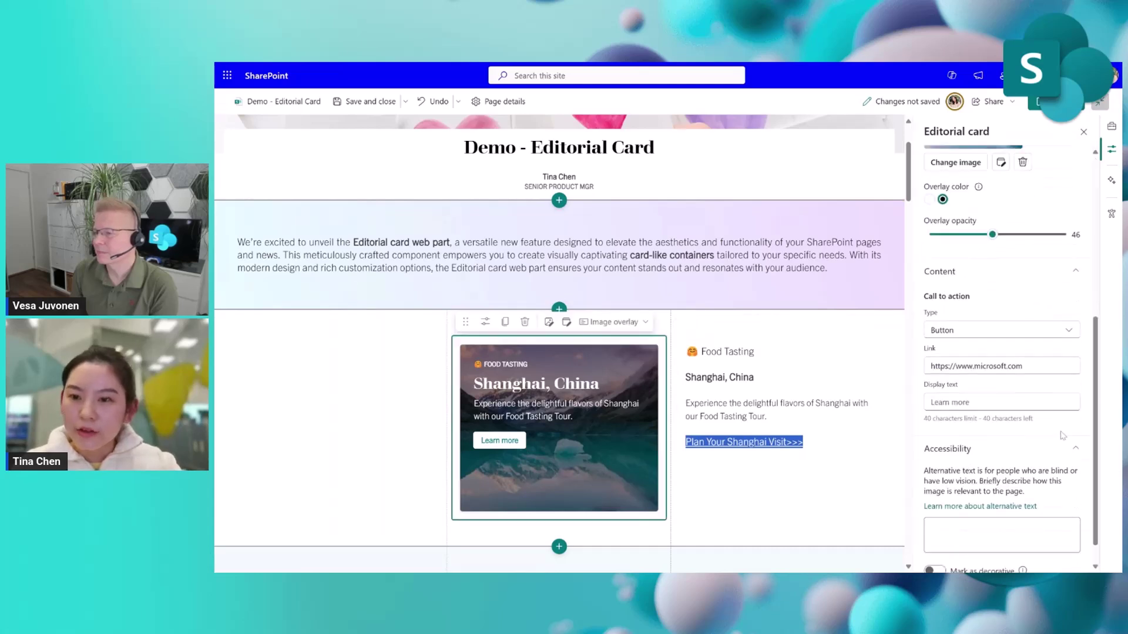
pyautogui.scroll(-1, 1062, 436)
pyautogui.click(1001, 375)
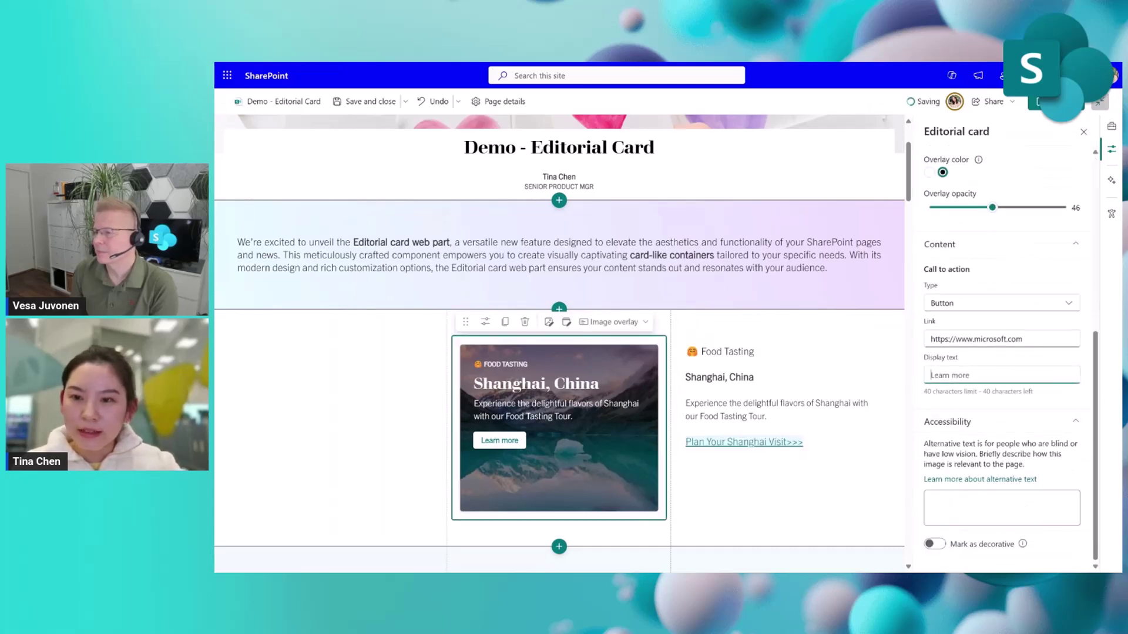
pyautogui.hotkey('ctrl', 'v')
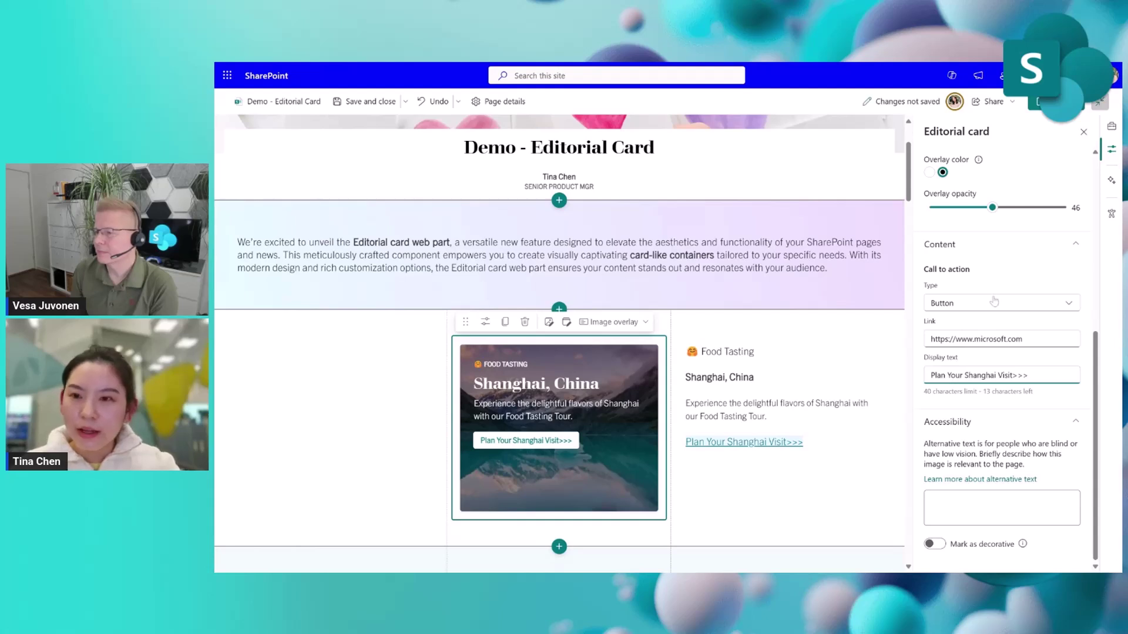
# Change the card's call-to-action type to Text and review the other available types.
pyautogui.click(991, 302)
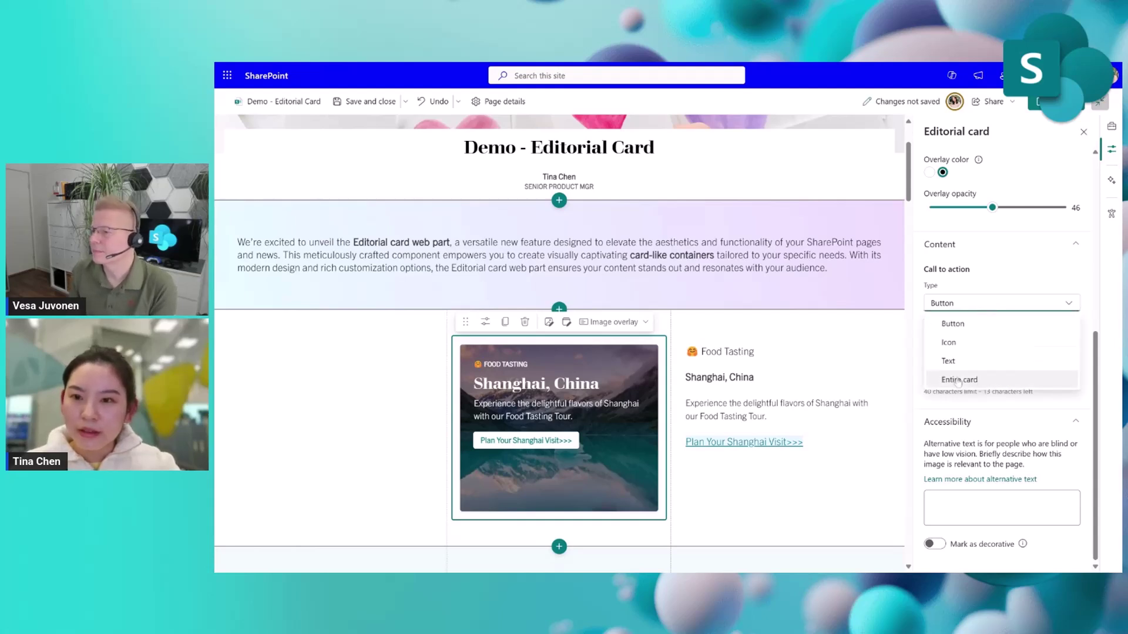
pyautogui.click(948, 361)
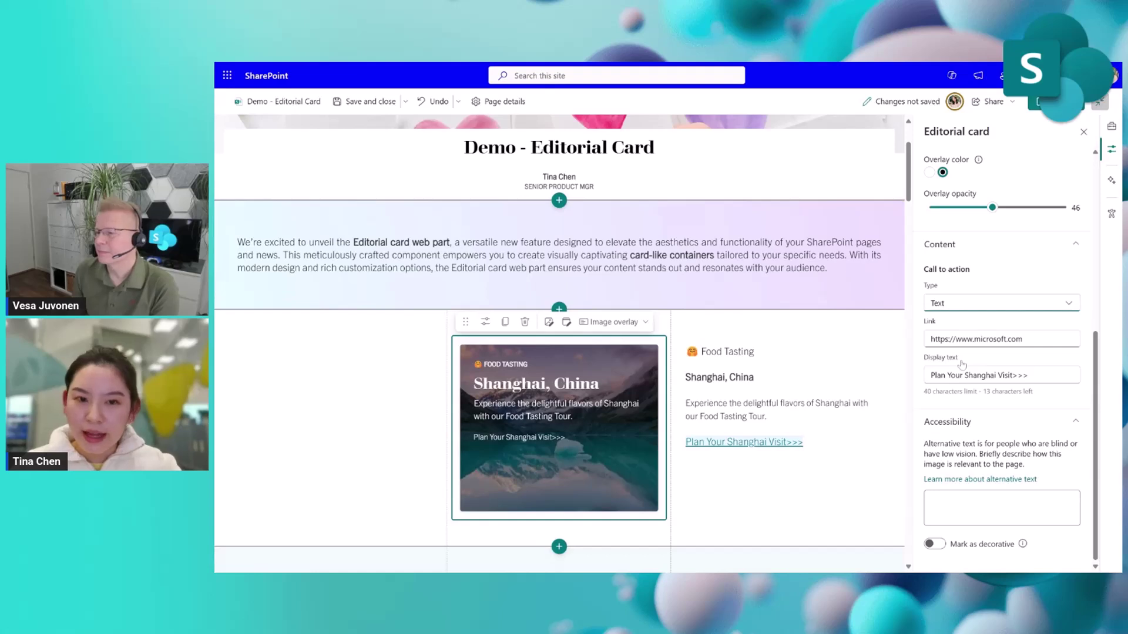
pyautogui.click(997, 305)
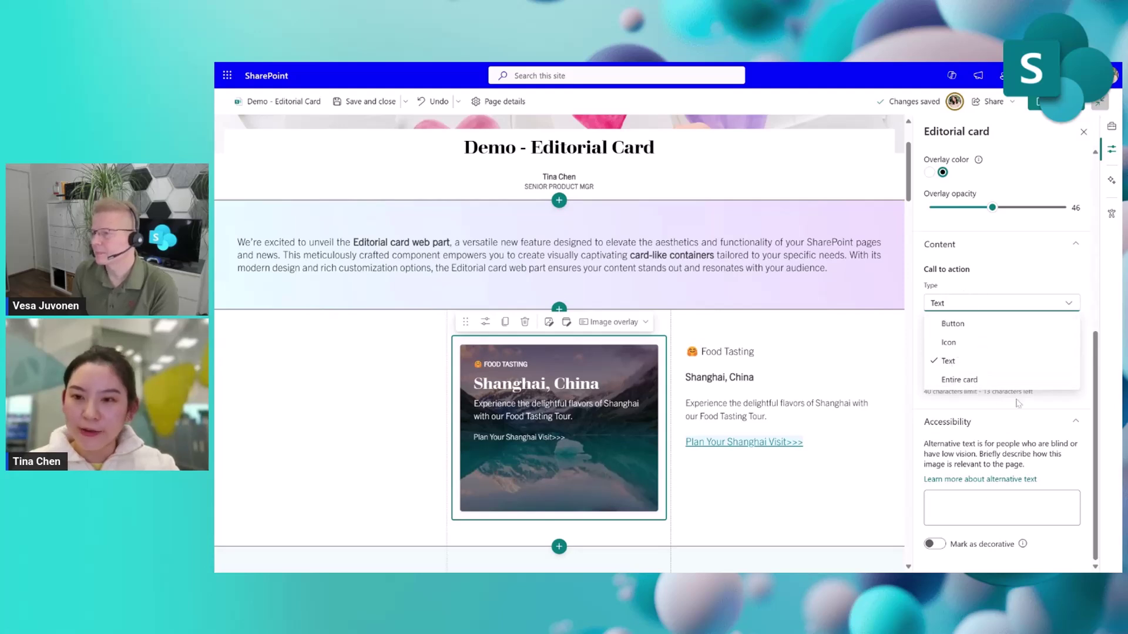
# Replace the card's background with the stock photo of steamed dumplings found by searching stock images for "shanghai".
pyautogui.scroll(5, 1094, 317)
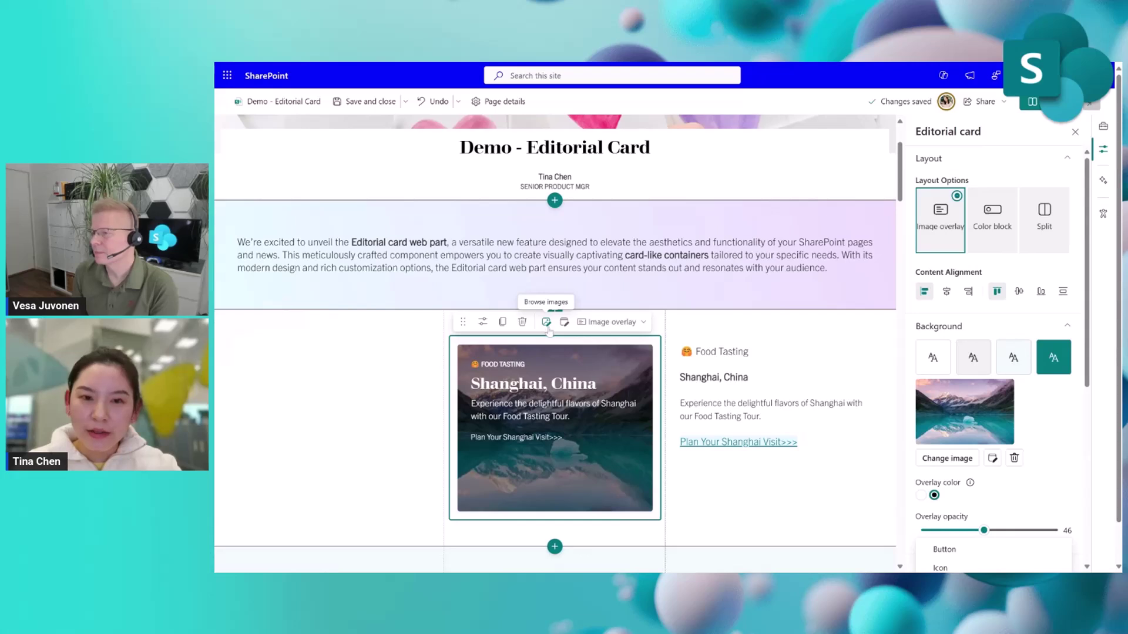
pyautogui.click(938, 461)
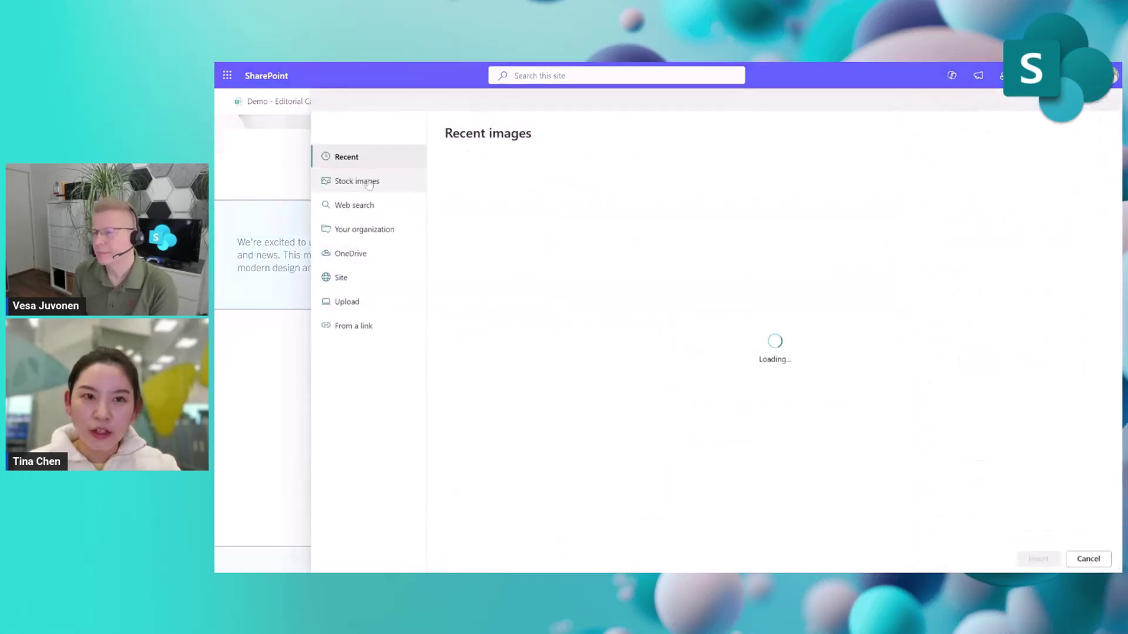
pyautogui.click(369, 185)
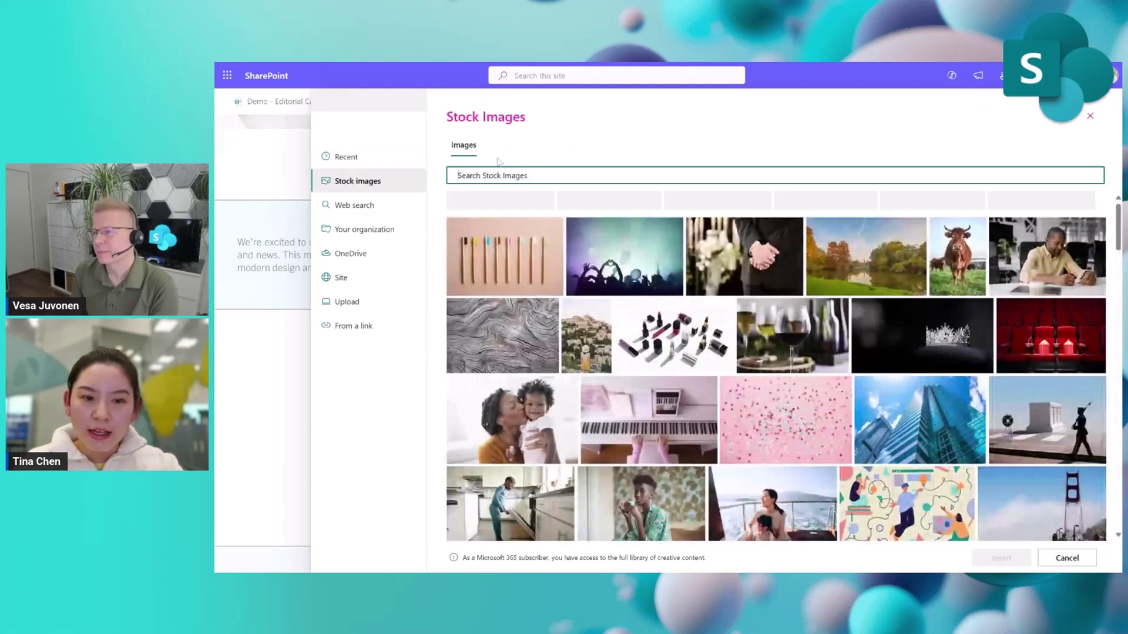
pyautogui.write('shanghai')
pyautogui.click(653, 357)
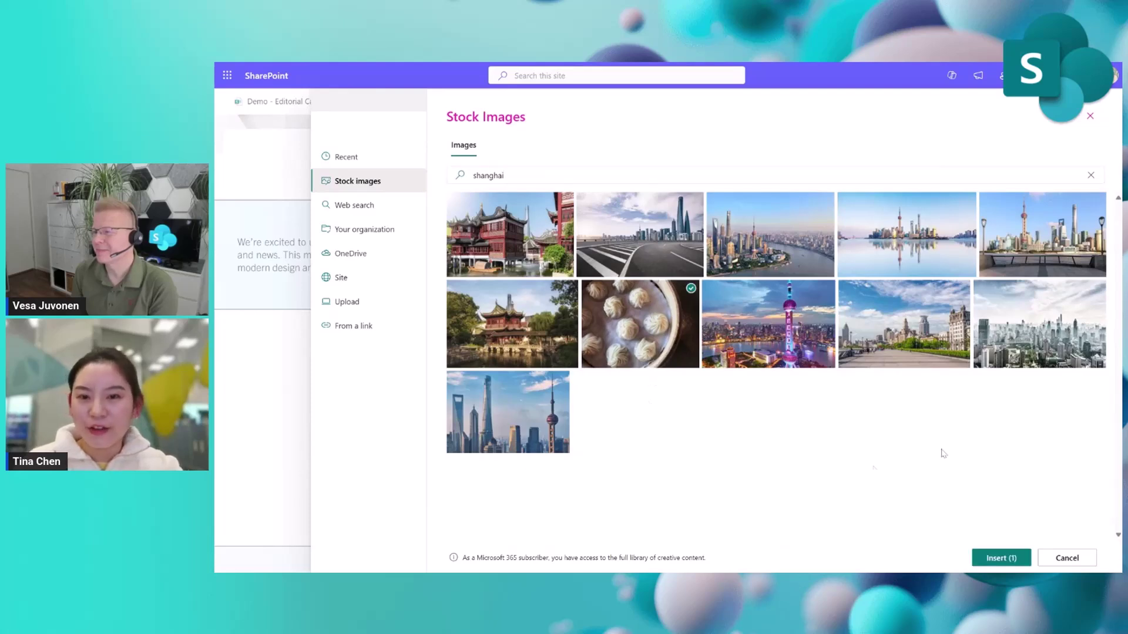
pyautogui.click(1001, 558)
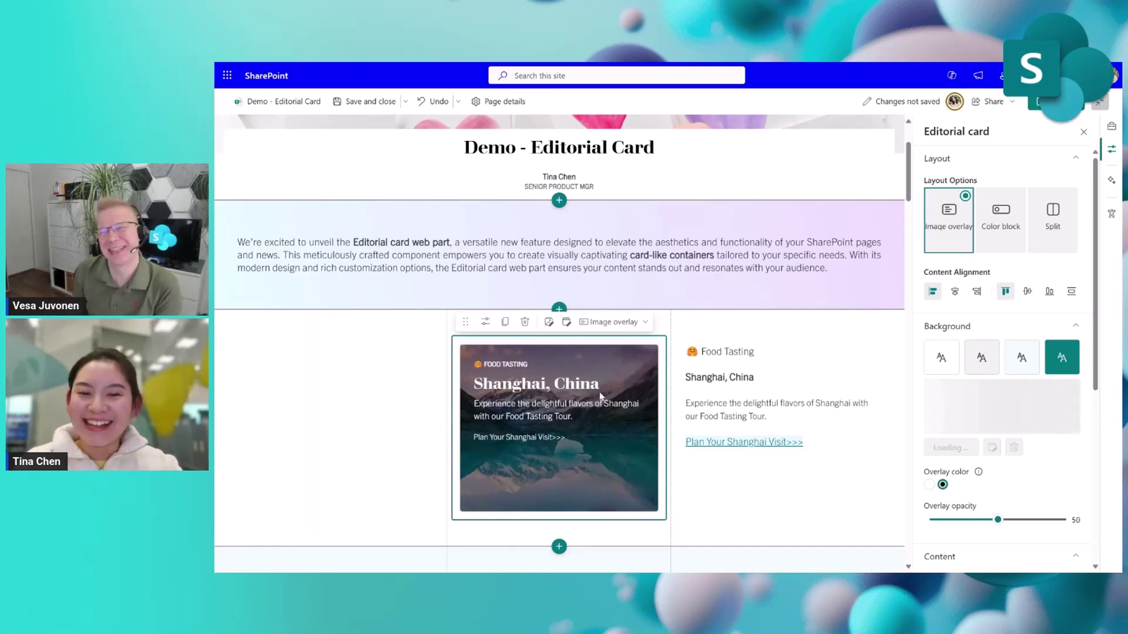
pyautogui.click(536, 383)
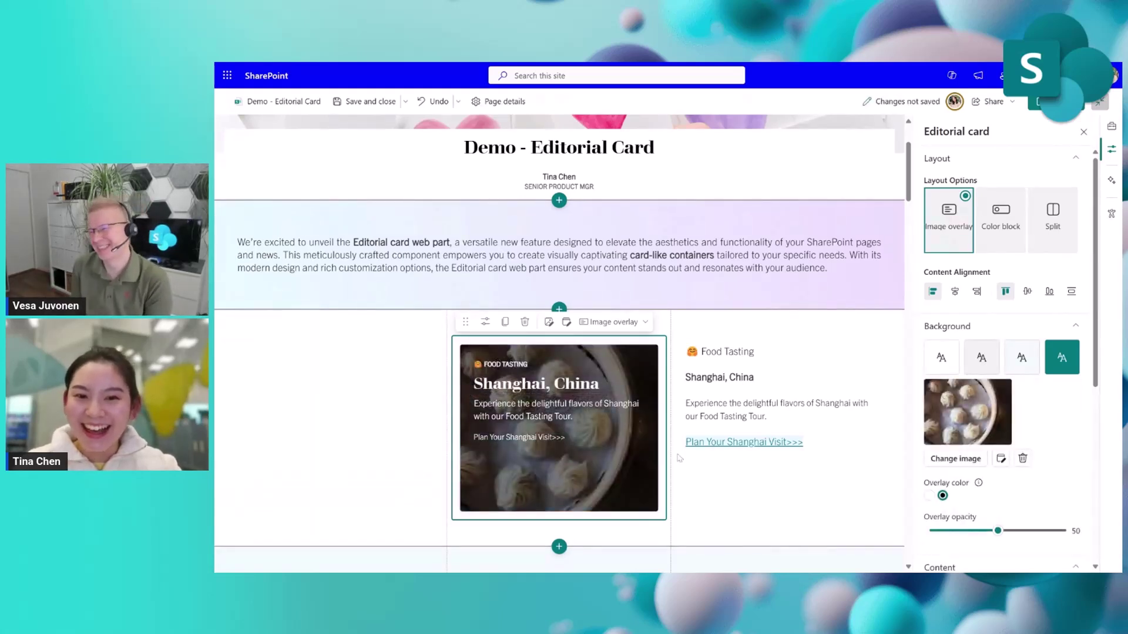
# Try a white overlay with an opacity of 26 on the card's background image.
pyautogui.scroll(-2, 1042, 443)
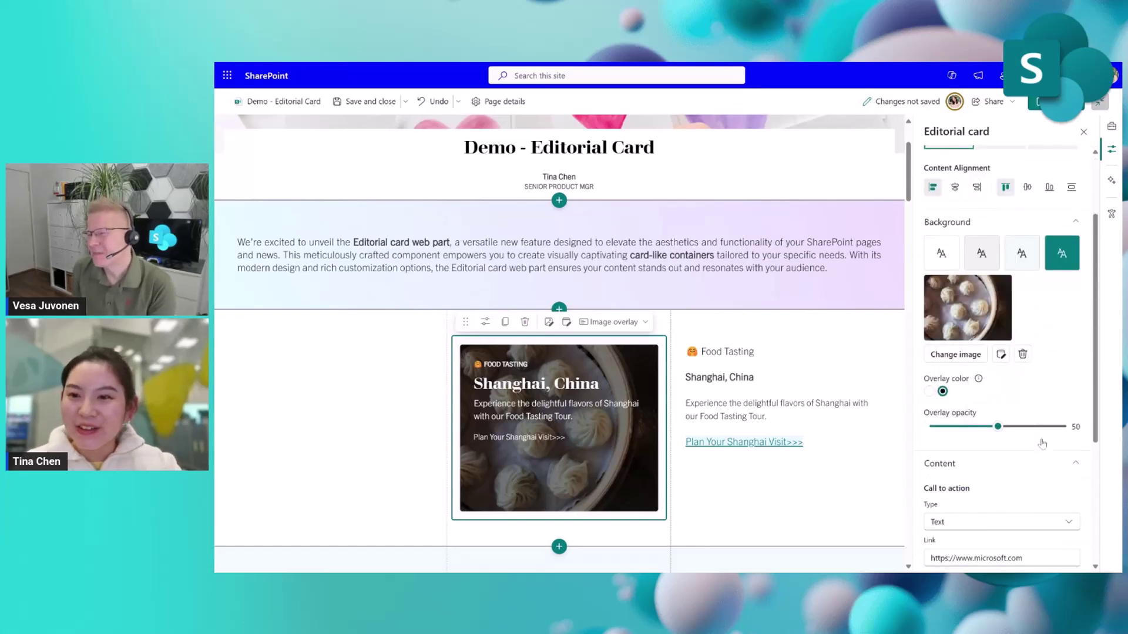
pyautogui.click(929, 391)
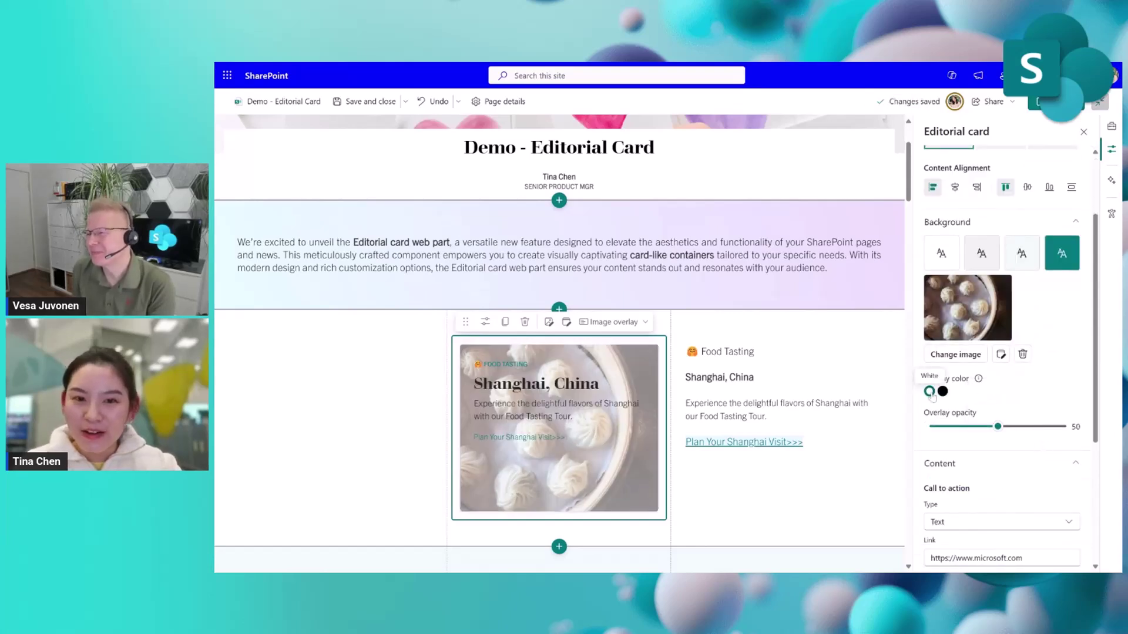
pyautogui.moveTo(998, 426); pyautogui.dragTo(964, 427)
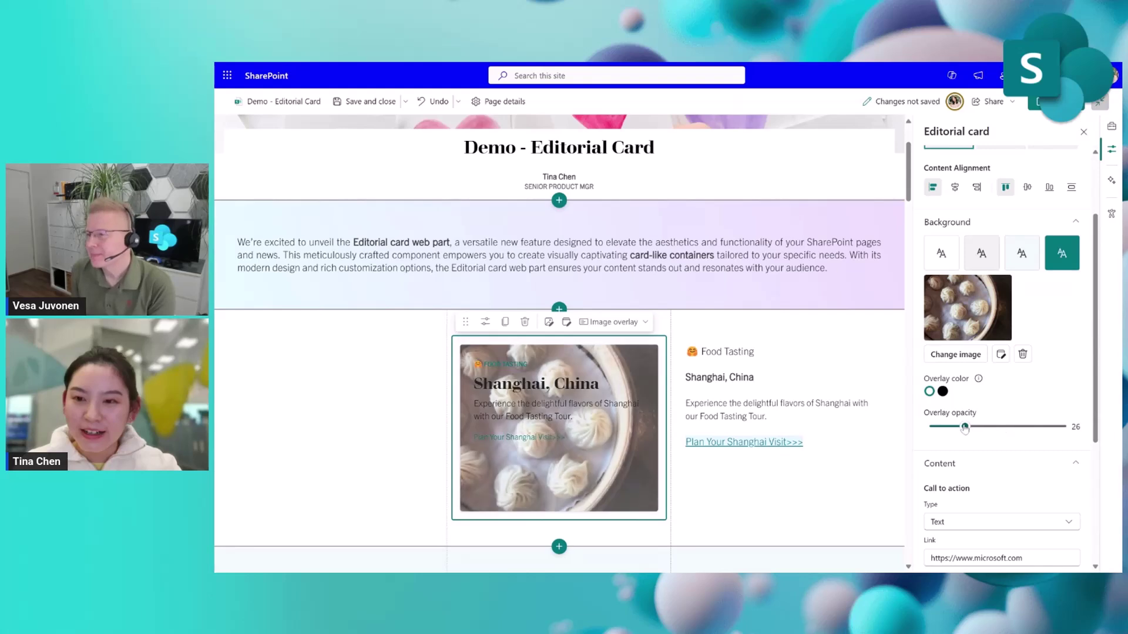
# Set the card's image overlay to black with an opacity of 39 and look over the card in its section.
pyautogui.click(943, 391)
pyautogui.moveTo(964, 427); pyautogui.dragTo(982, 428)
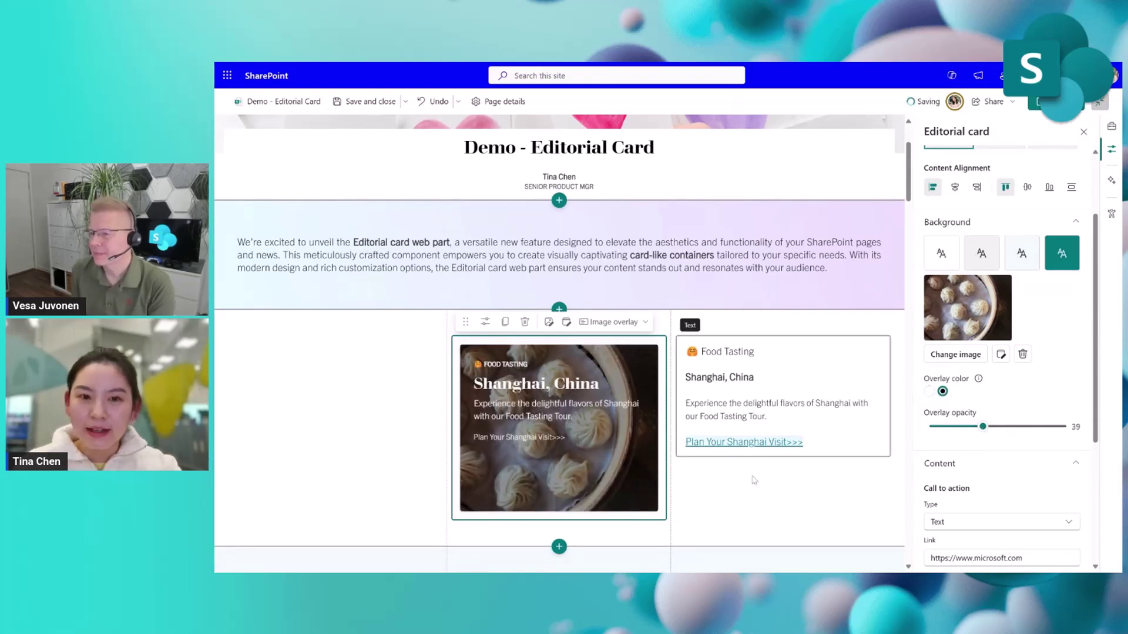
pyautogui.click(781, 499)
pyautogui.scroll(-1, 781, 412)
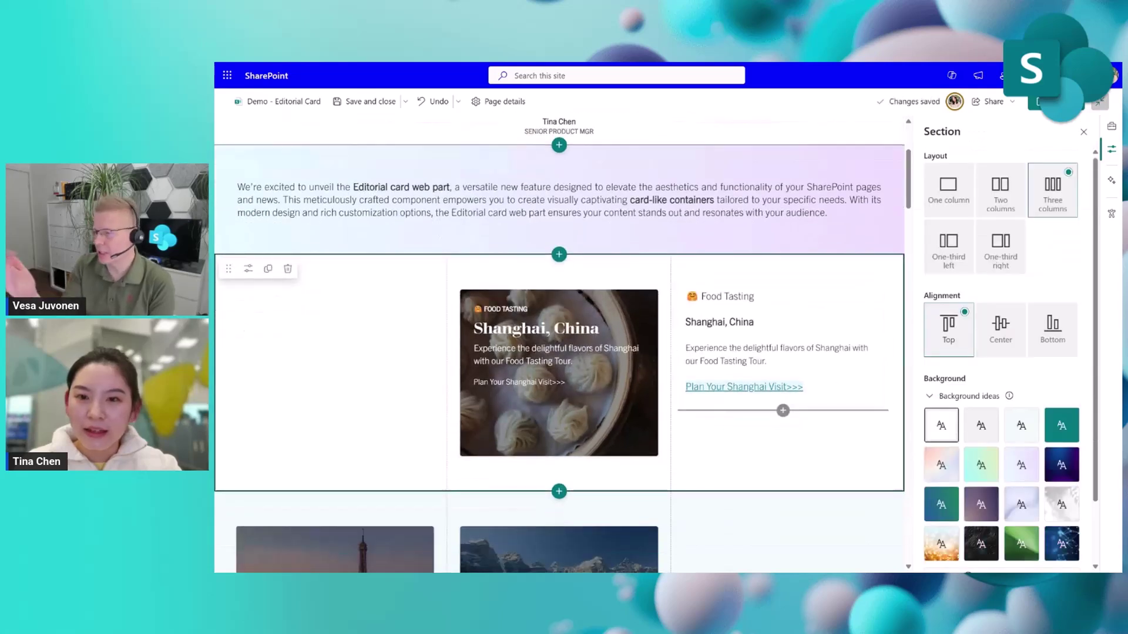
pyautogui.click(641, 414)
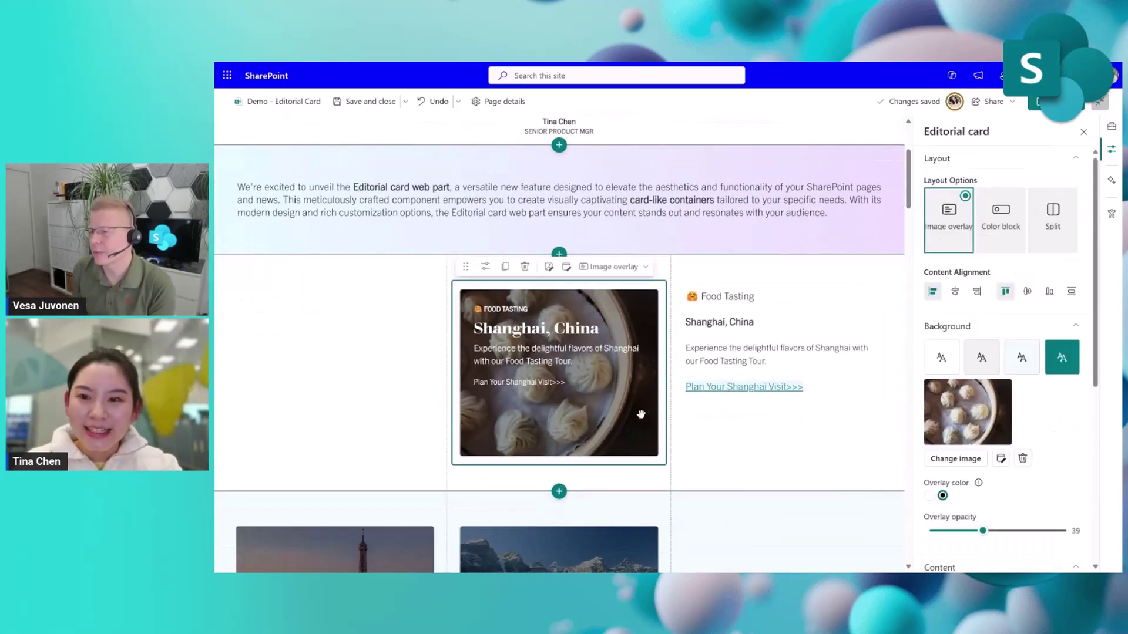
# Align the Shanghai card's content to the center horizontally and to the bottom vertically.
pyautogui.click(959, 295)
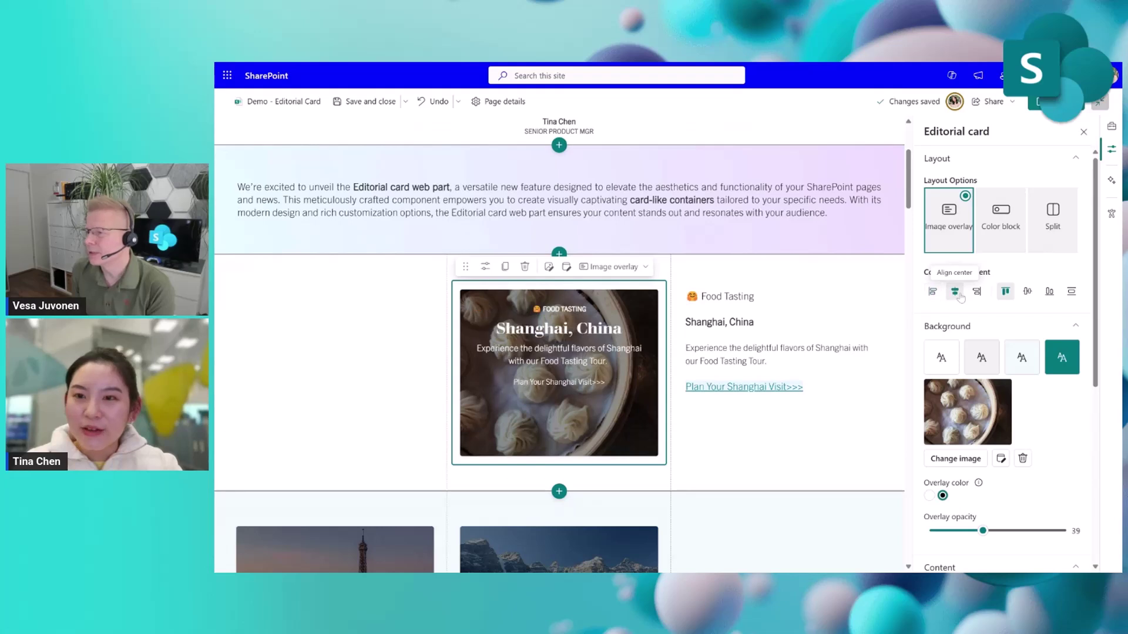
pyautogui.click(1048, 293)
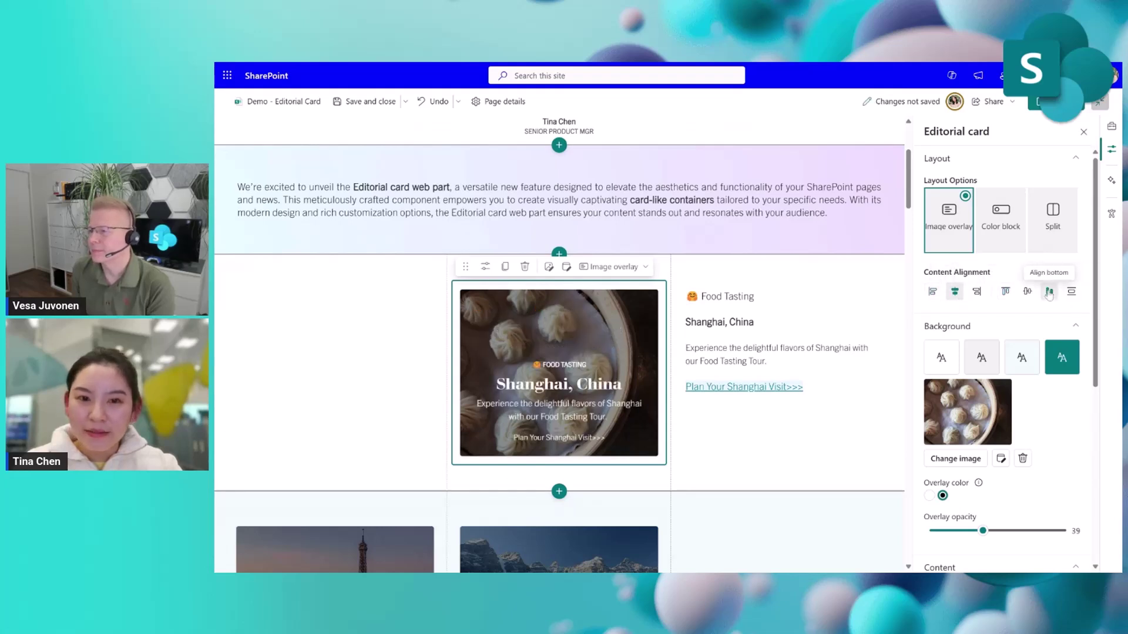
pyautogui.scroll(-3, 1049, 440)
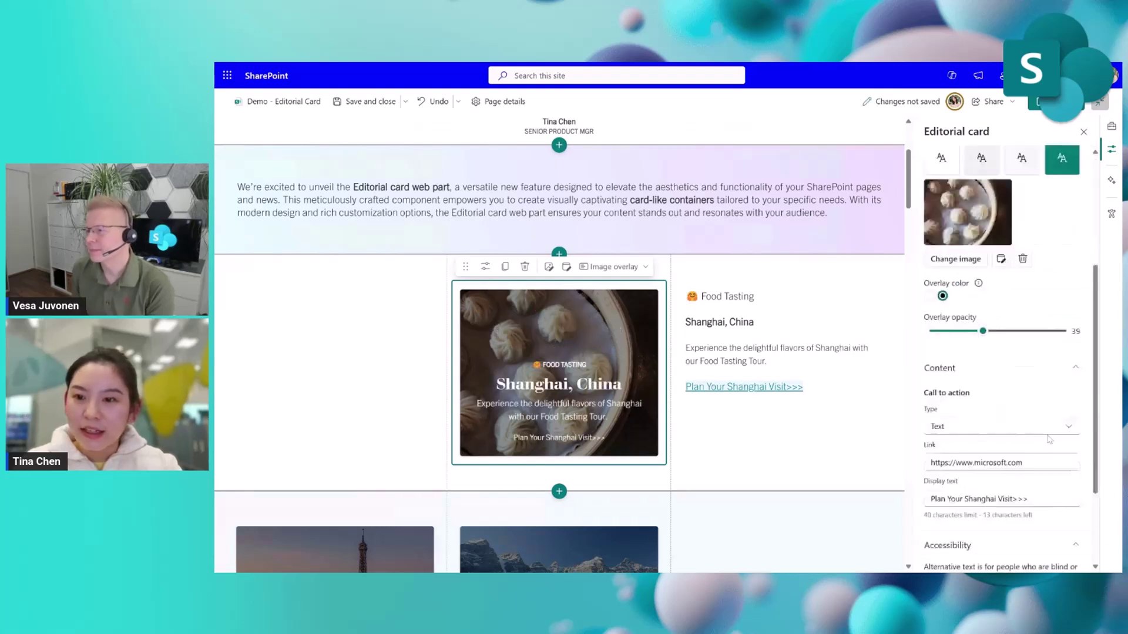
pyautogui.scroll(2, 1050, 439)
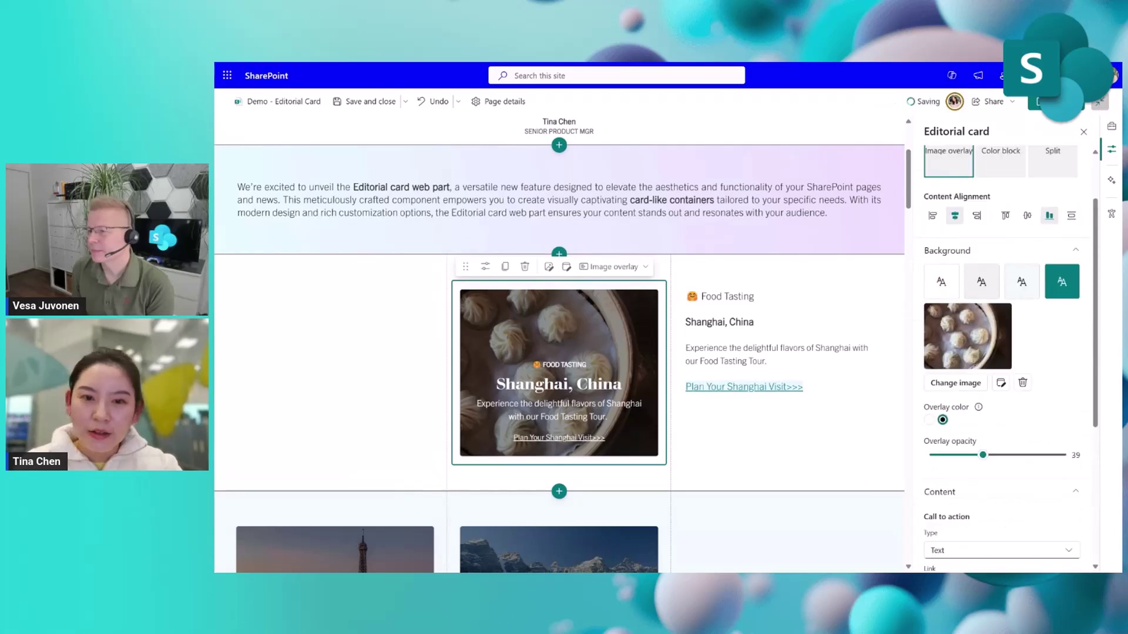
# Review the text formatting options, including font color, for the Shanghai card's description.
pyautogui.click(597, 417)
pyautogui.hotkey('ctrl', 'a')
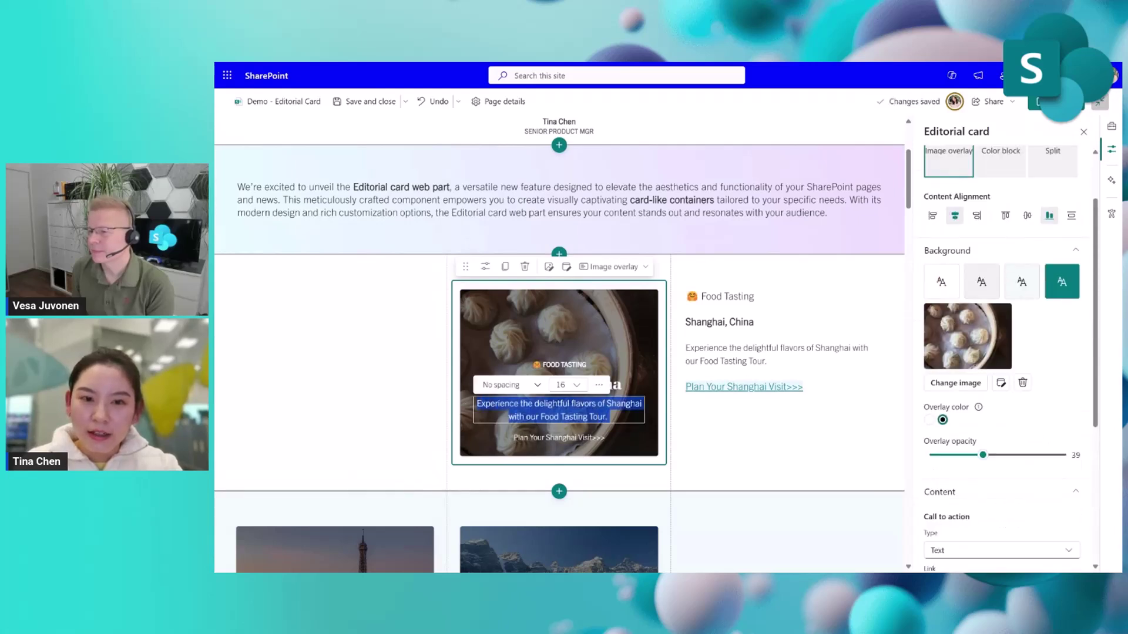
pyautogui.click(599, 385)
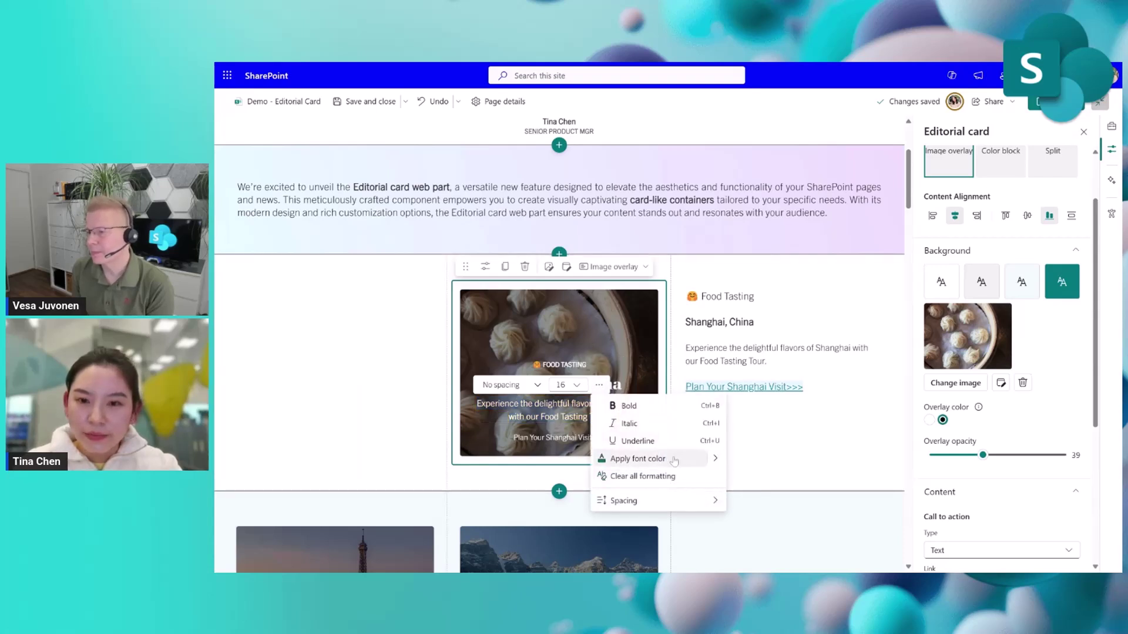
pyautogui.click(747, 462)
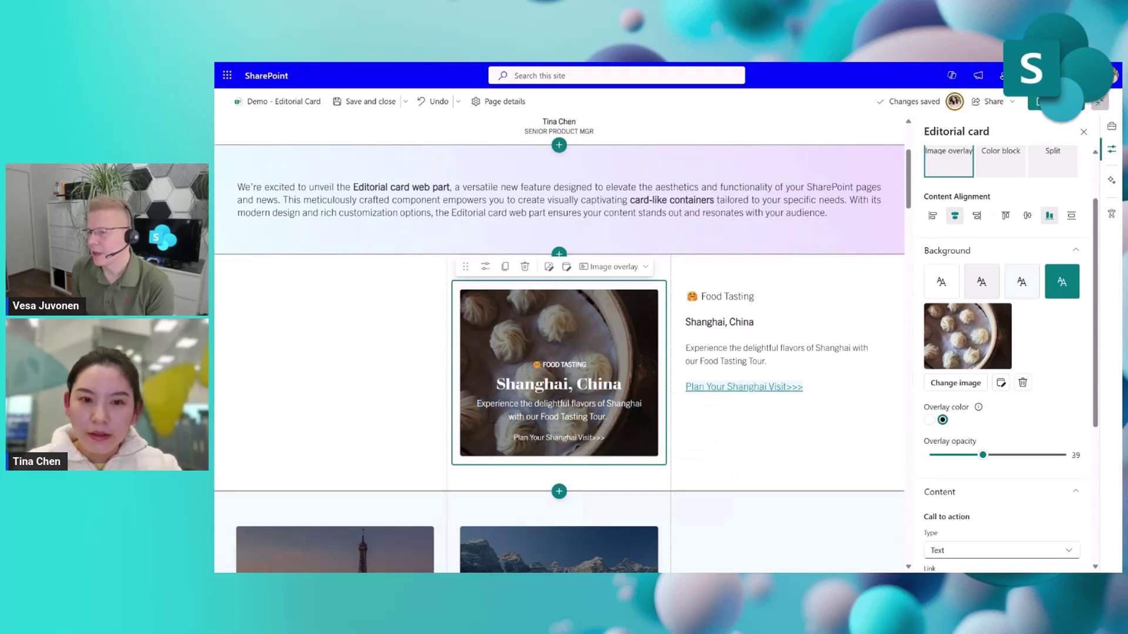
# Move the Shanghai card into the third column beside the Banff card and align its content to the vertical middle.
pyautogui.scroll(-3, 640, 436)
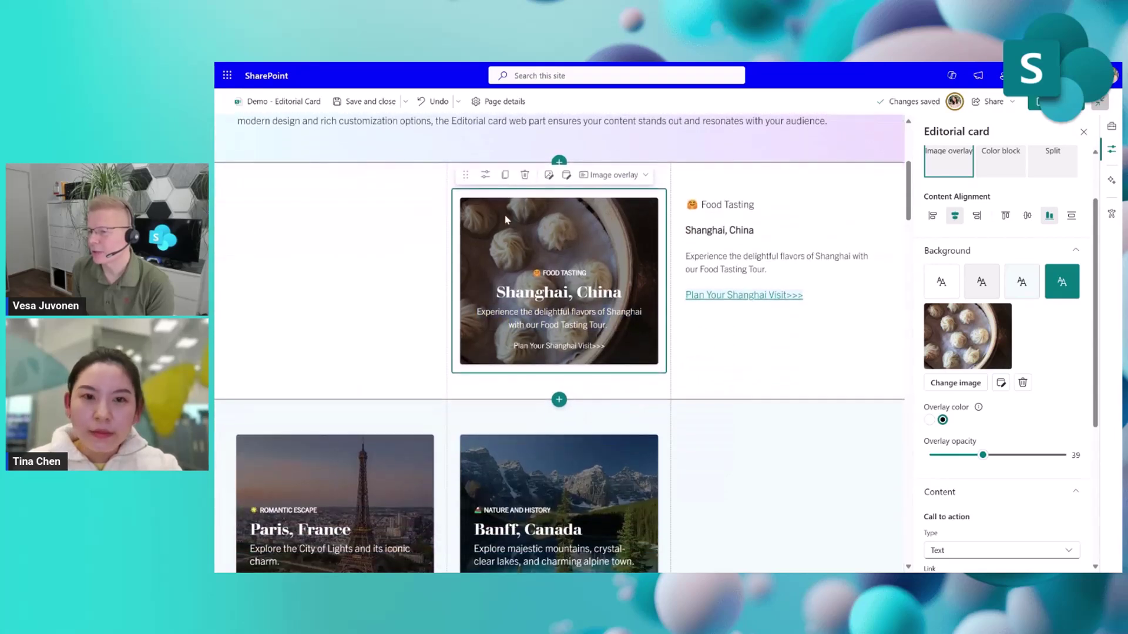
pyautogui.moveTo(466, 174); pyautogui.dragTo(747, 458)
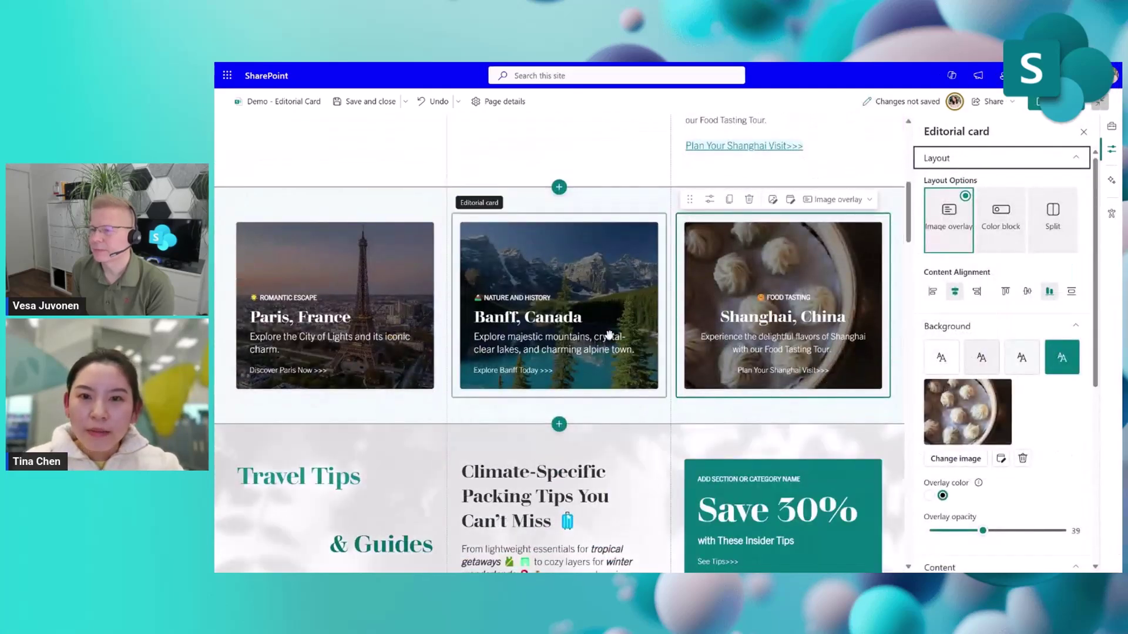
pyautogui.click(609, 334)
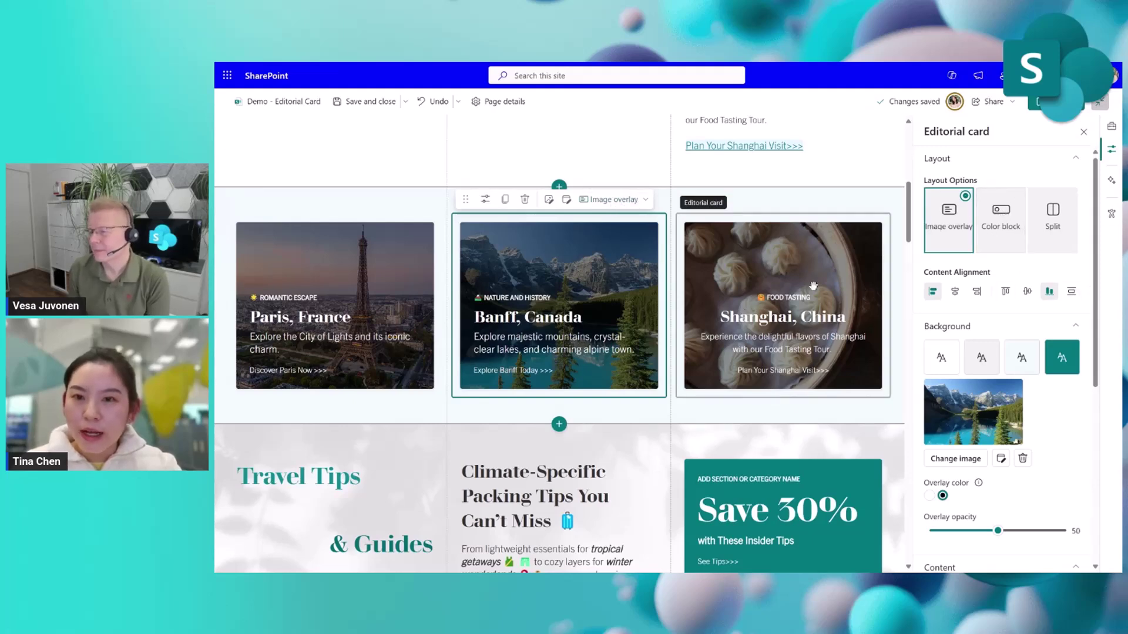
pyautogui.click(734, 247)
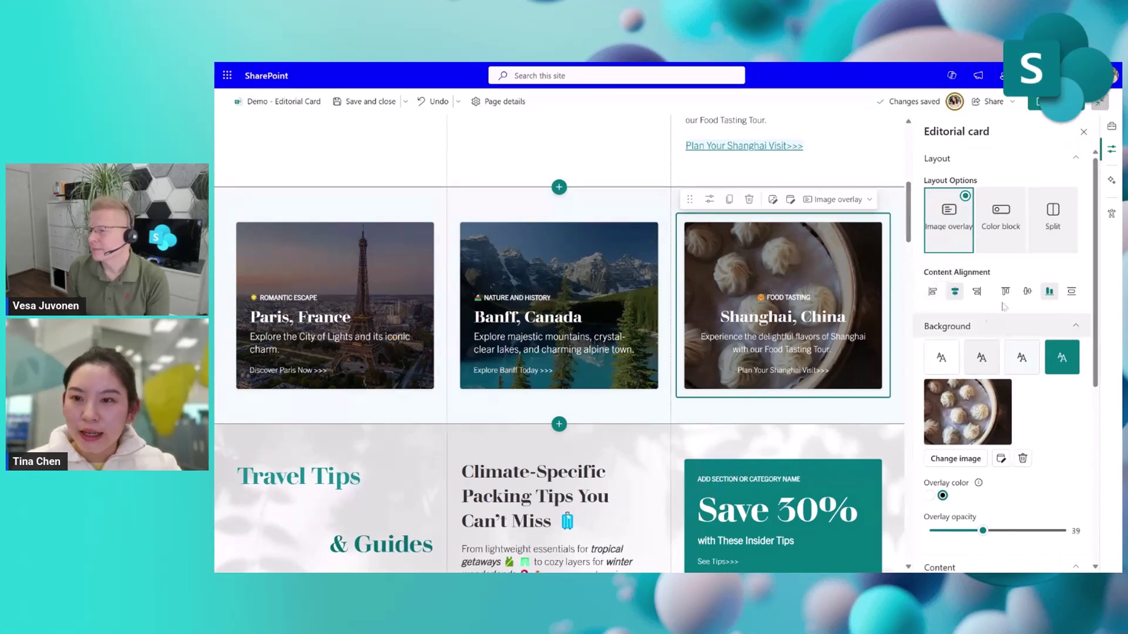
pyautogui.click(1027, 293)
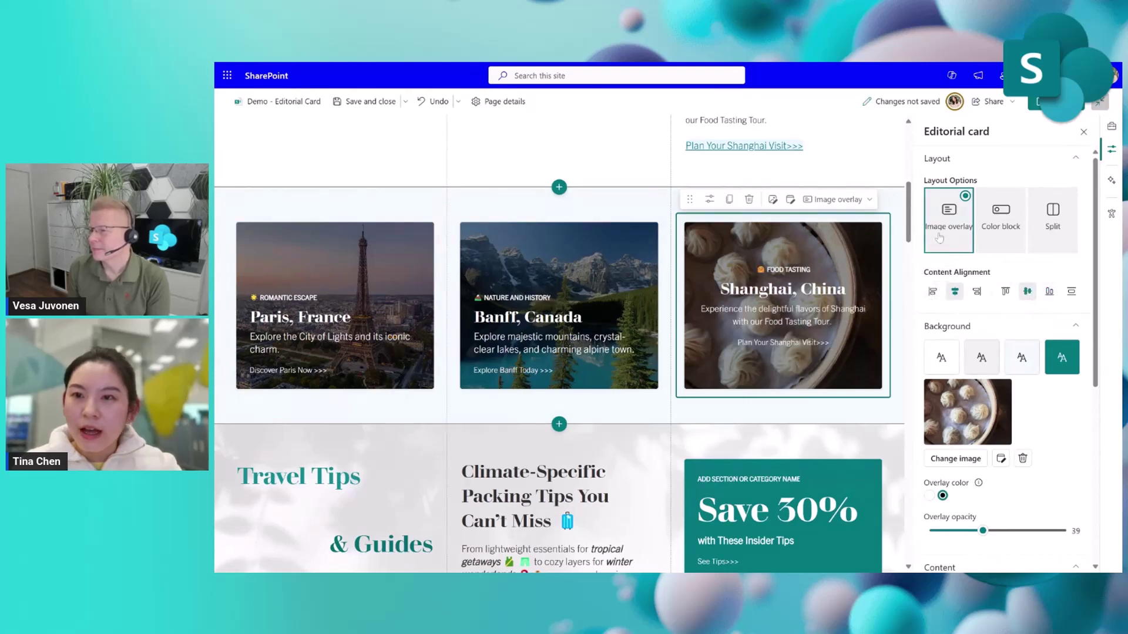
# Change the Banff card's layout to Color block and the Paris card's layout to Split.
pyautogui.click(646, 280)
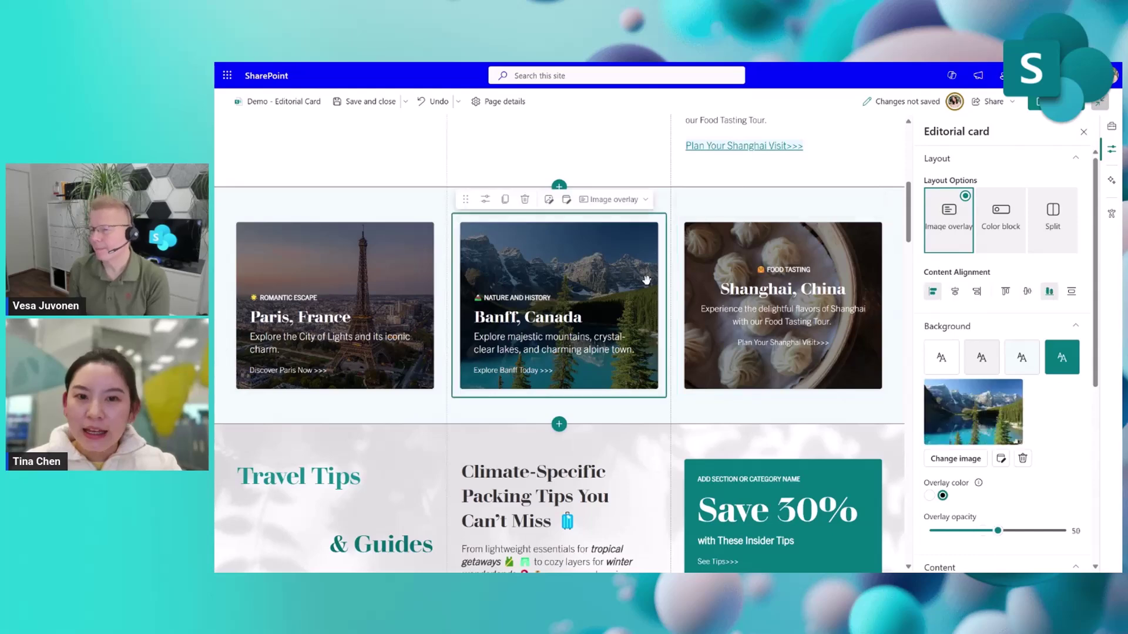
pyautogui.click(1017, 199)
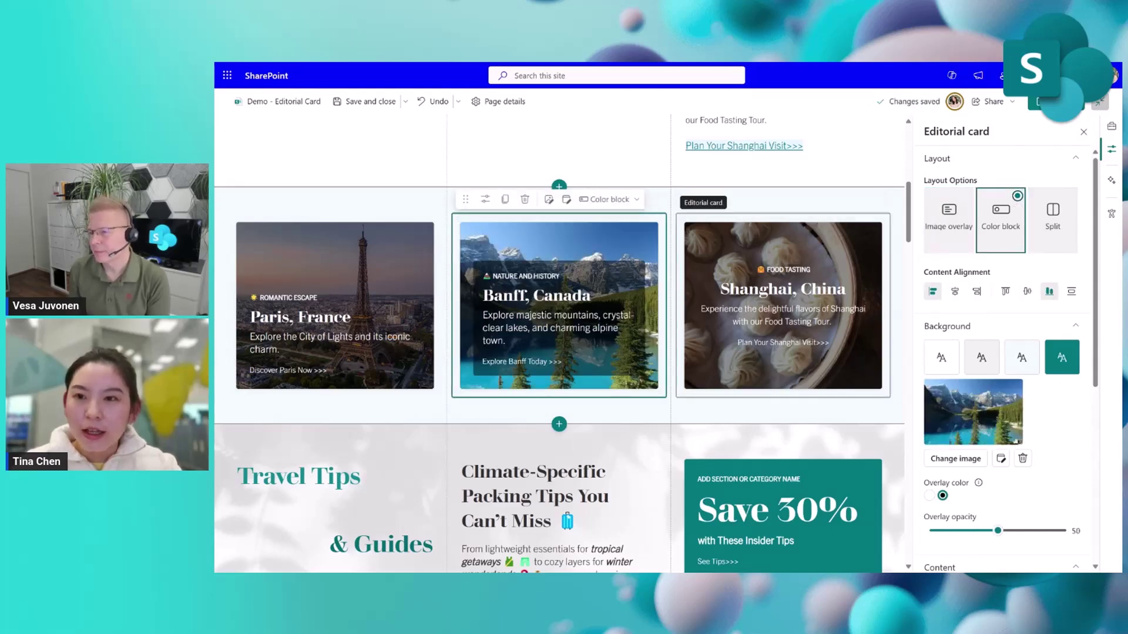
pyautogui.click(367, 351)
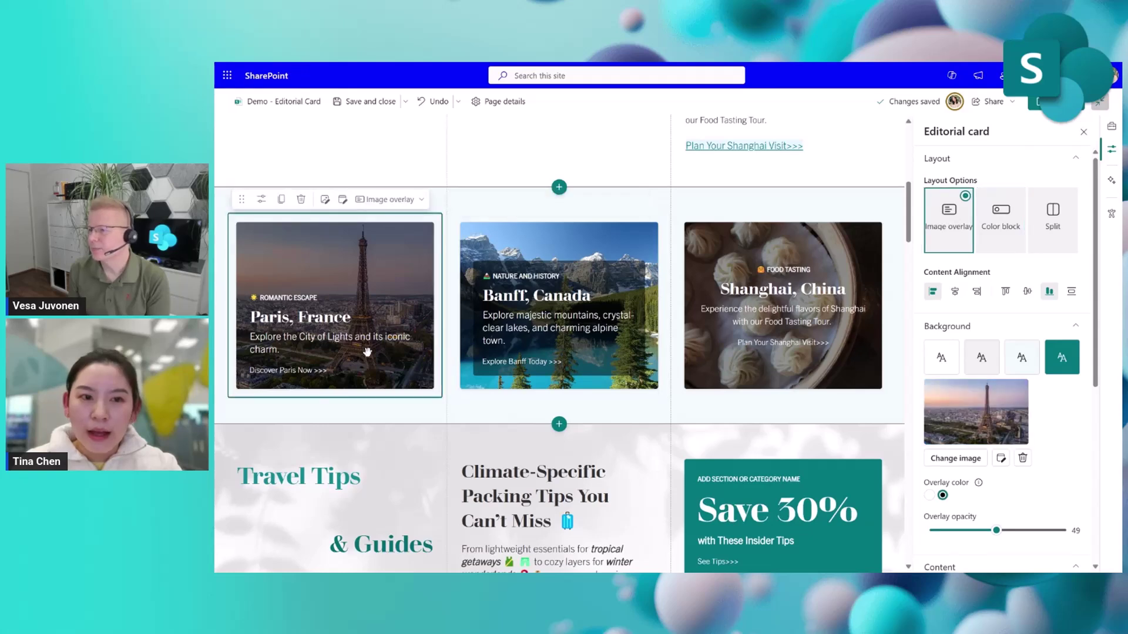
pyautogui.click(1068, 197)
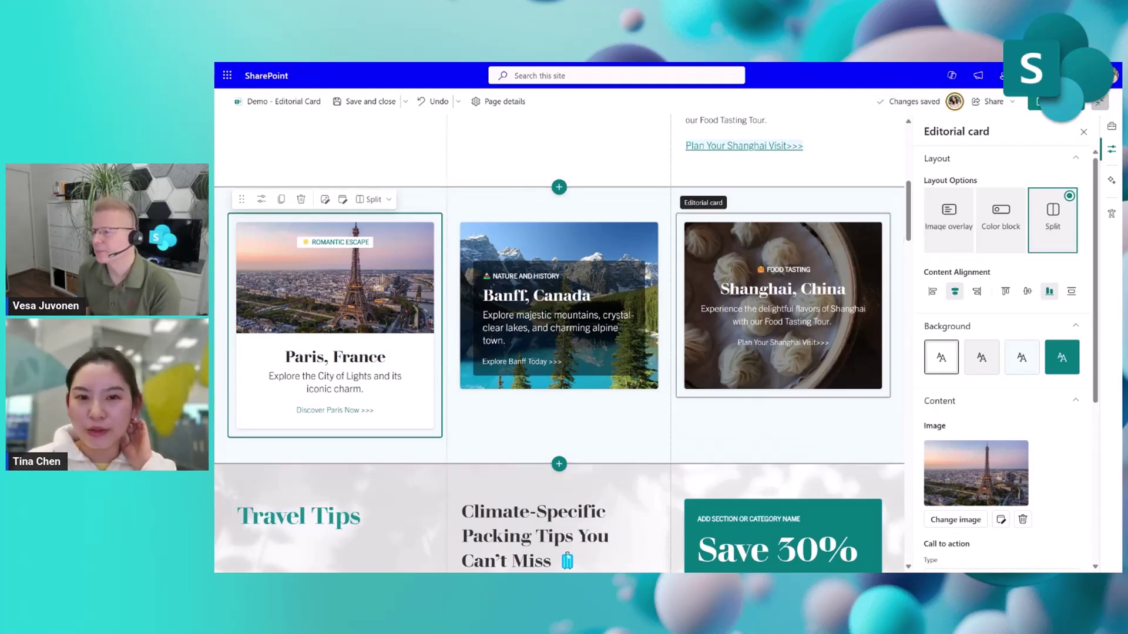
# Look over the Travel Tips & Guides section with its Cherry Blossoms in Japan and Save 30% editorial cards.
pyautogui.scroll(-3, 858, 366)
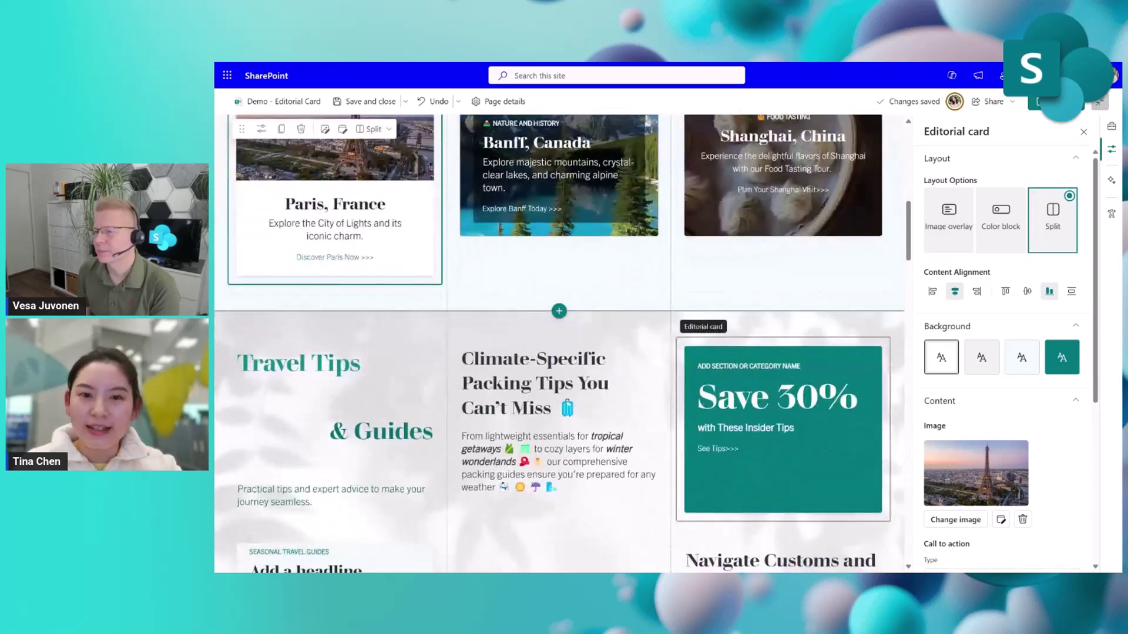
pyautogui.scroll(-4, 782, 412)
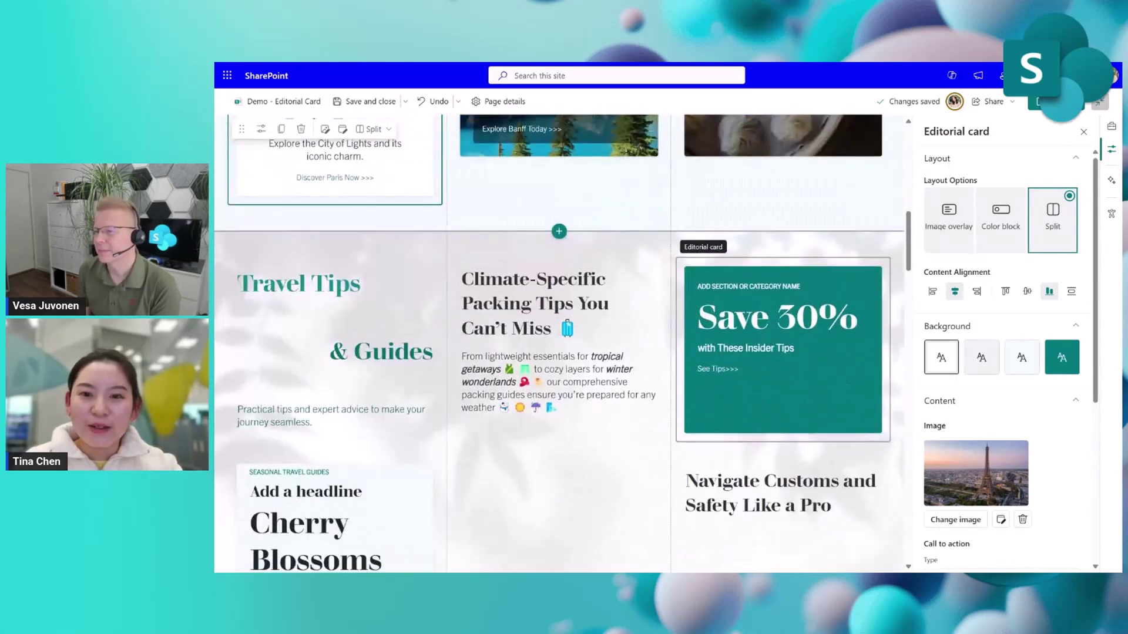
pyautogui.scroll(5, 783, 376)
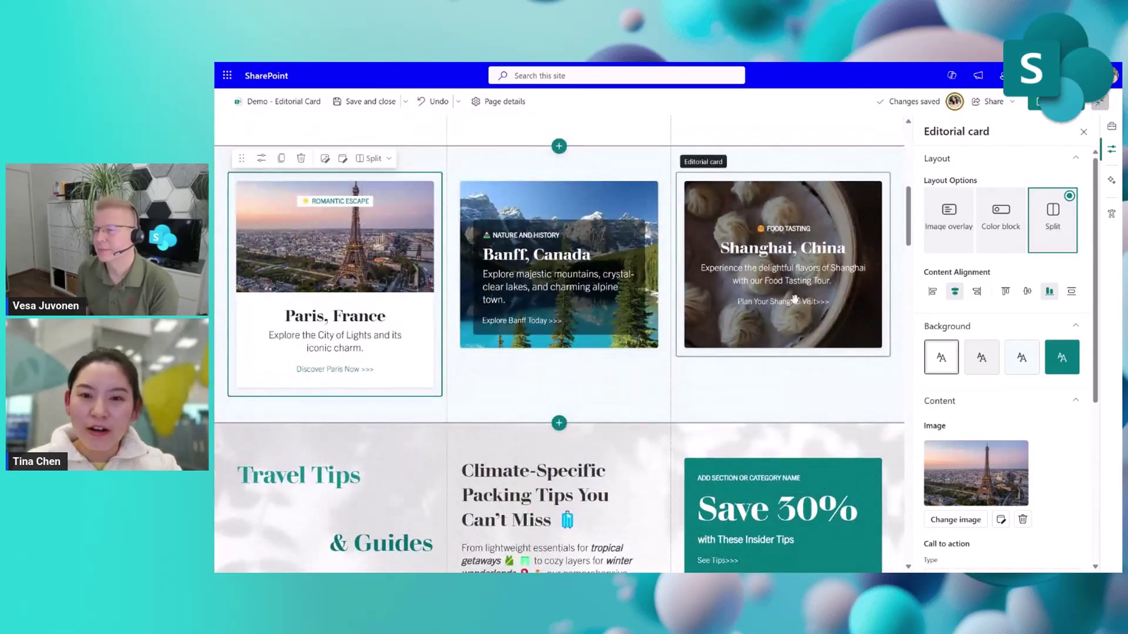
pyautogui.scroll(-5, 816, 416)
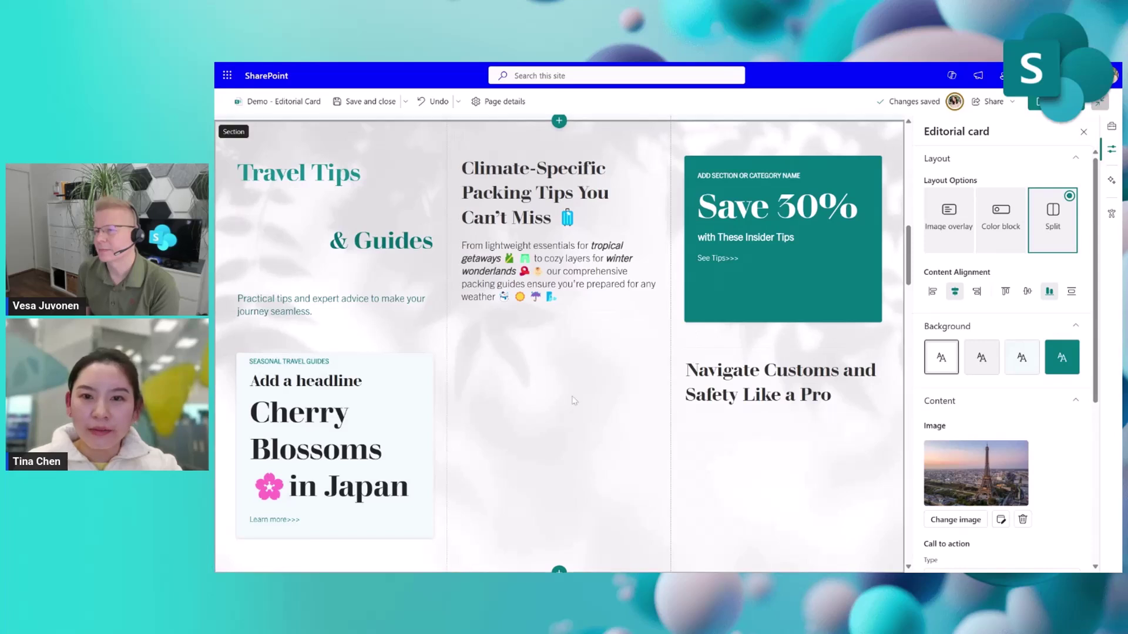
pyautogui.click(395, 398)
pyautogui.click(816, 284)
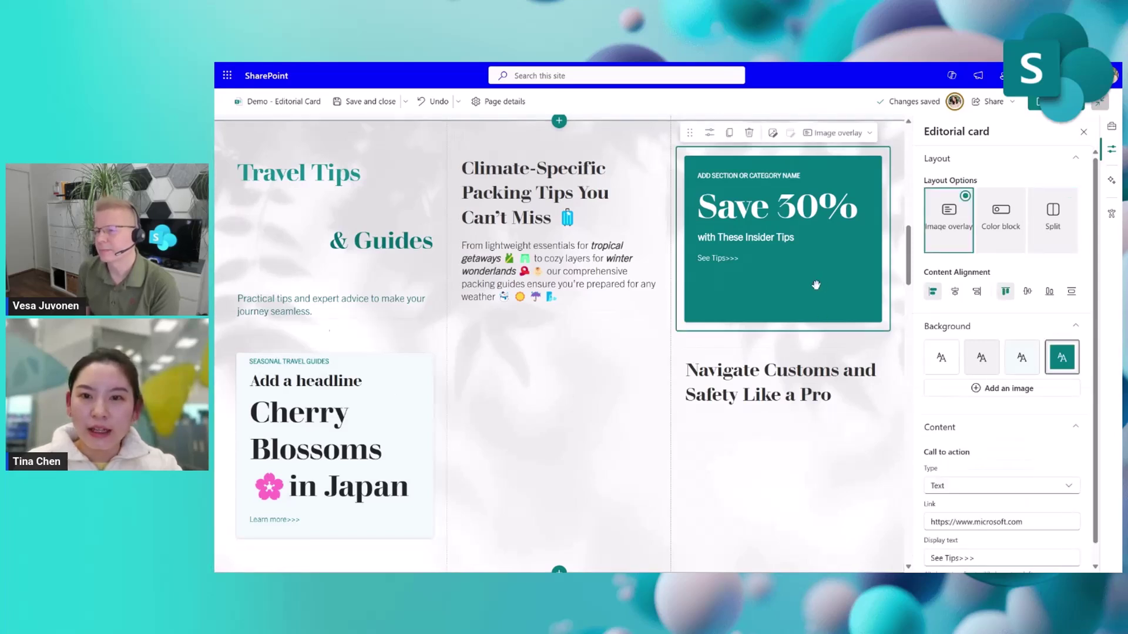
# Add an editorial card below the packing tips text in the section's middle column.
pyautogui.click(601, 334)
pyautogui.click(559, 321)
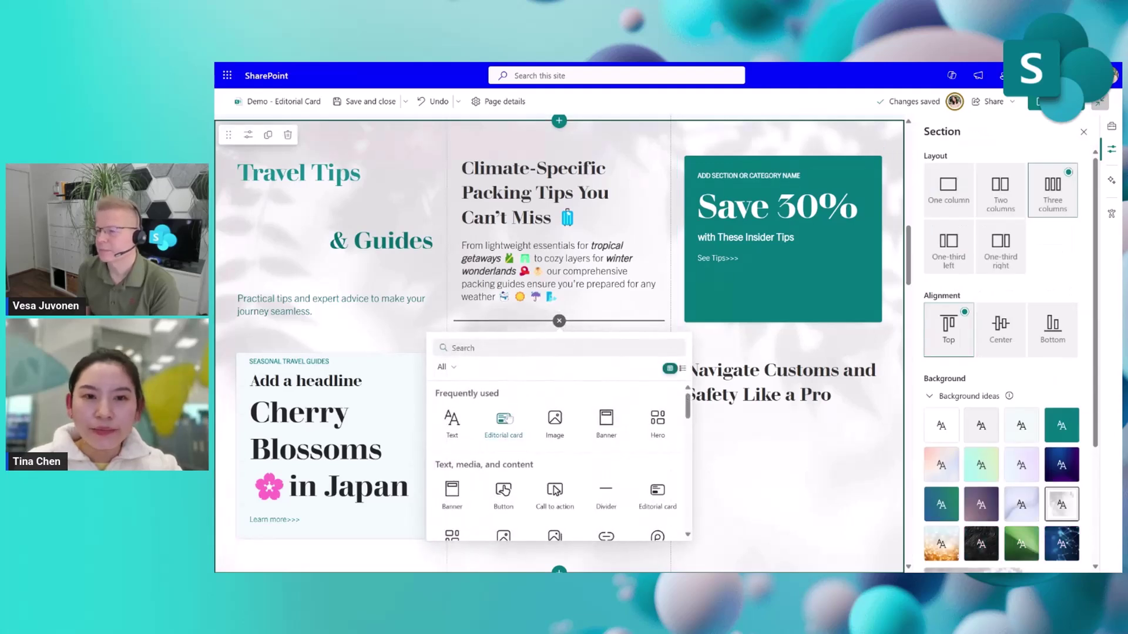
pyautogui.click(503, 421)
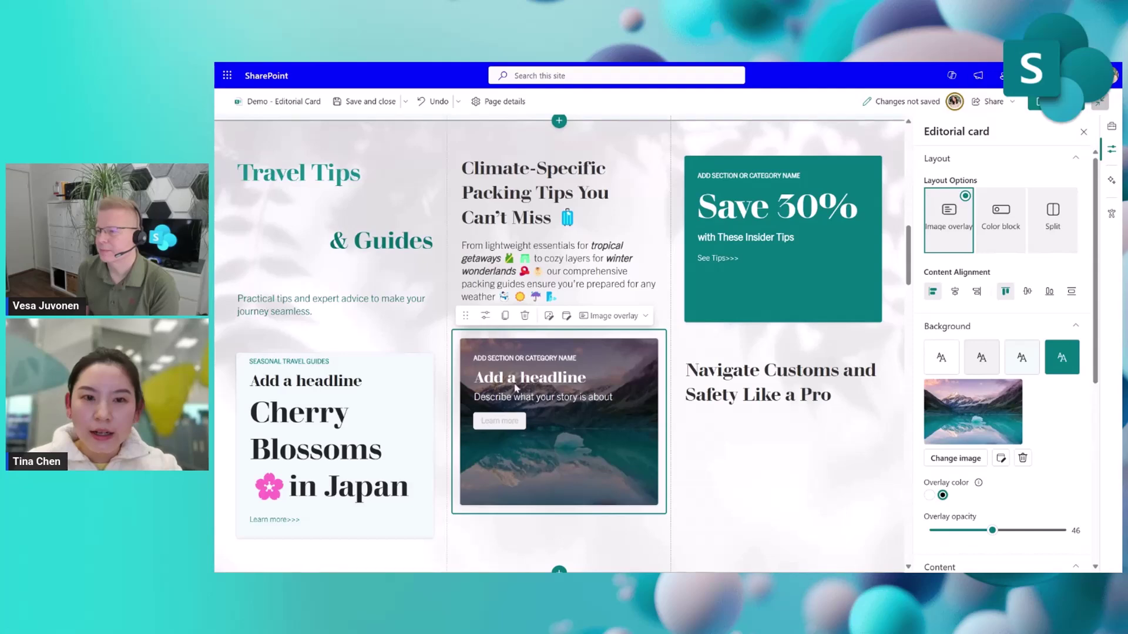
# Copy the heading "Climate-Specific Packing Tips You Can’t Miss 🧳" from the text above into the new card's headline.
pyautogui.tripleClick(529, 192)
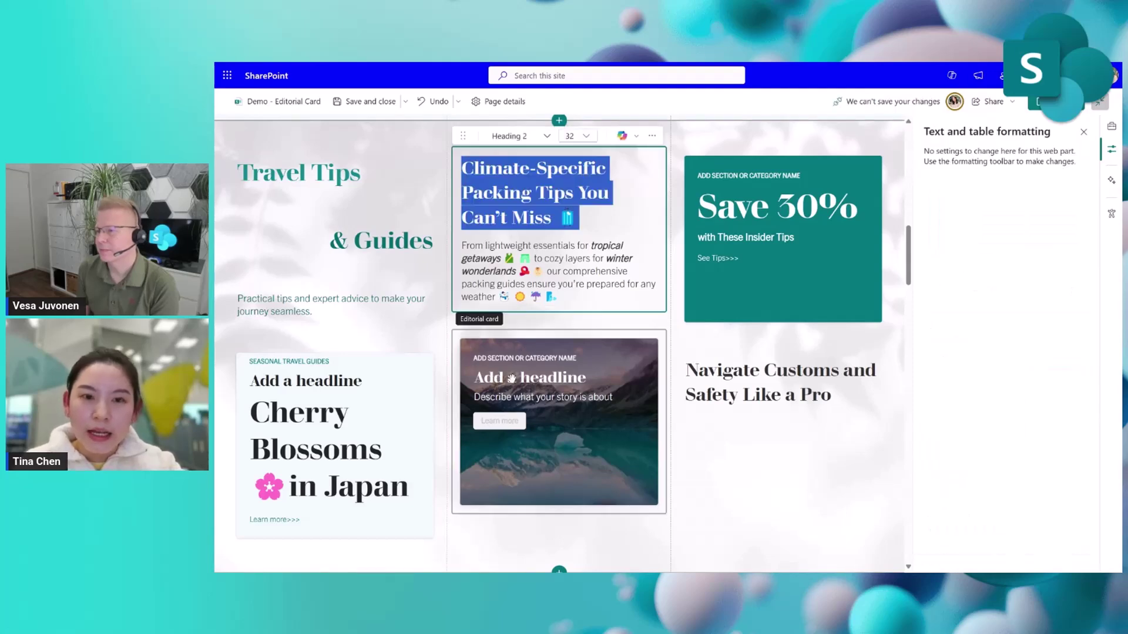
pyautogui.click(511, 378)
pyautogui.click(510, 377)
pyautogui.write('Climate-Specific Packing Tips You Can’t Miss 🧳')
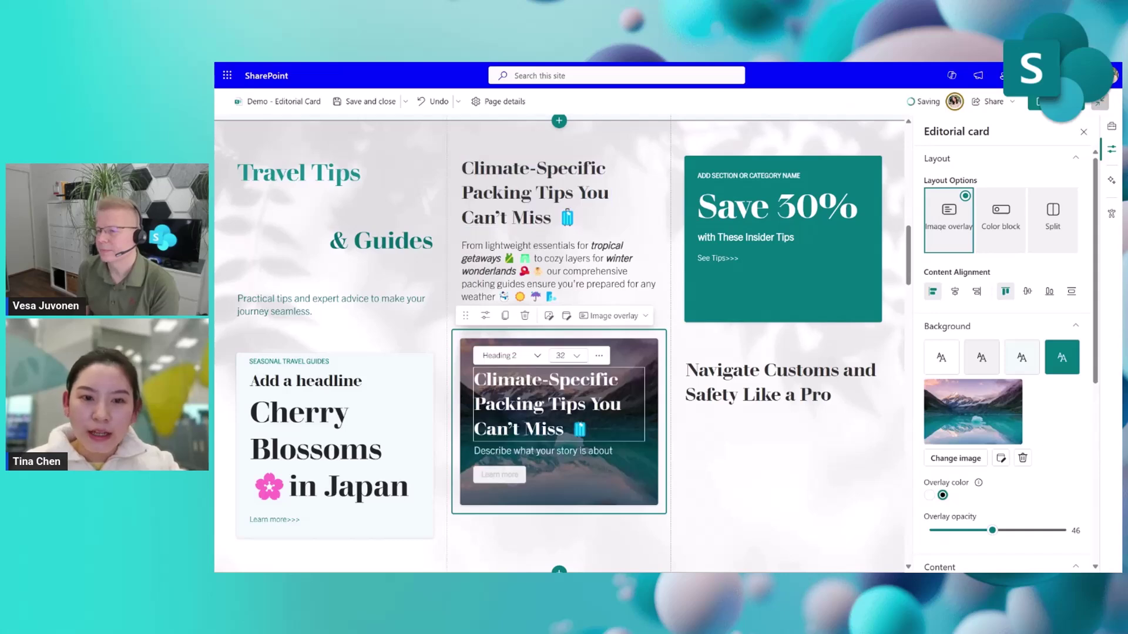
# Copy the packing tips paragraph that starts "From lightweight essentials" into the new card's description.
pyautogui.click(558, 297)
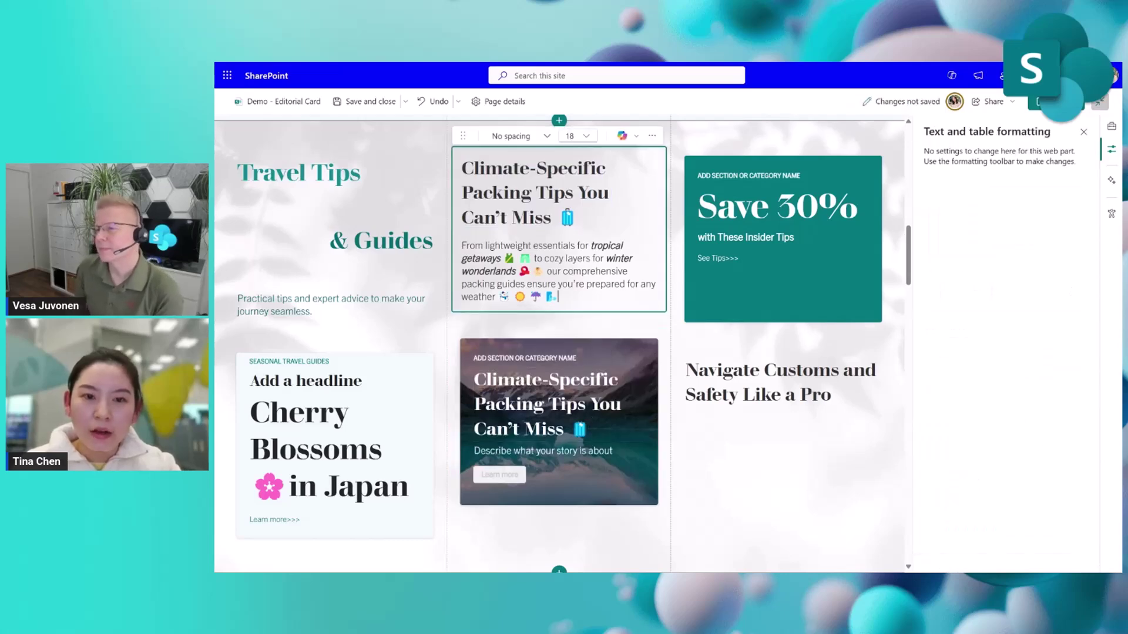
pyautogui.moveTo(558, 297); pyautogui.dragTo(461, 245)
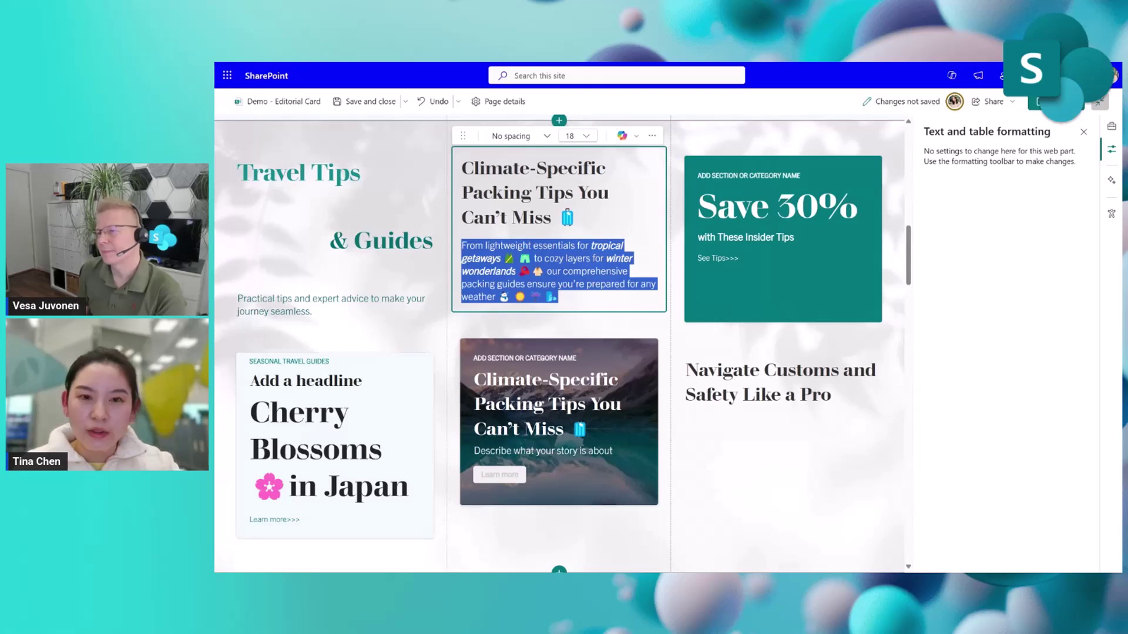
pyautogui.click(535, 452)
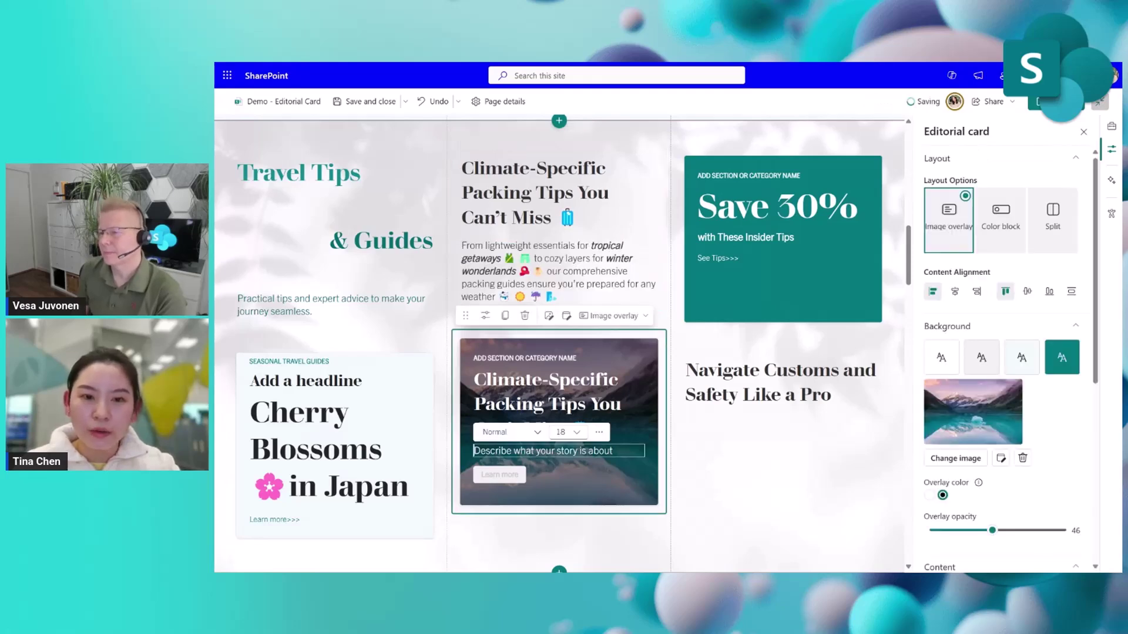
pyautogui.hotkey('ctrl', 'v')
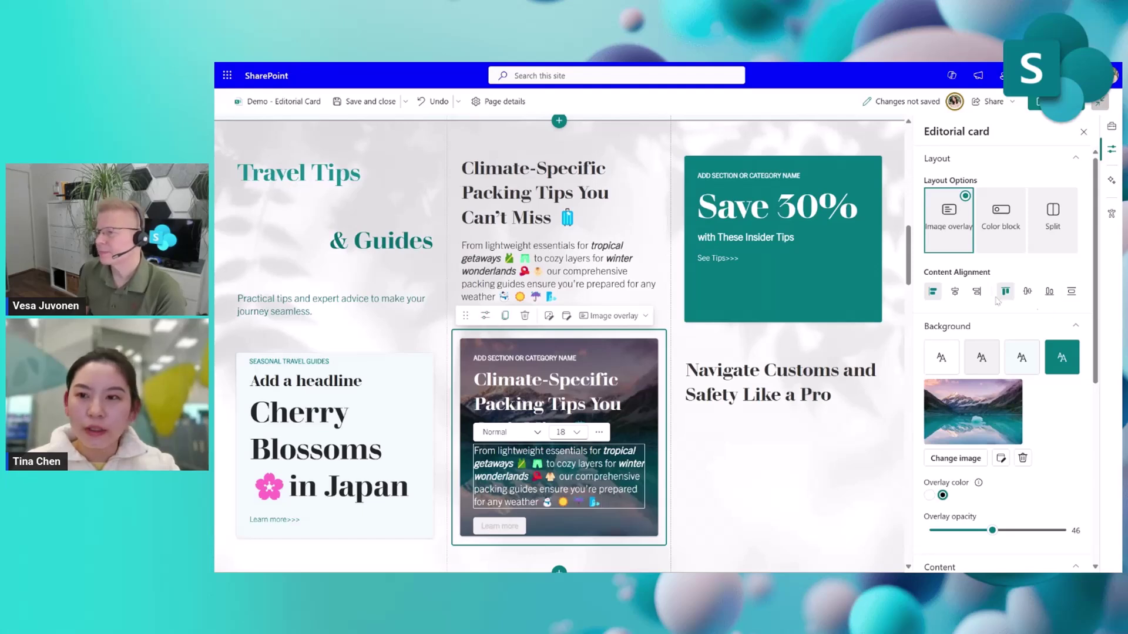
# Replace the new card's background with a stock photo found by searching stock images for "pack".
pyautogui.click(549, 317)
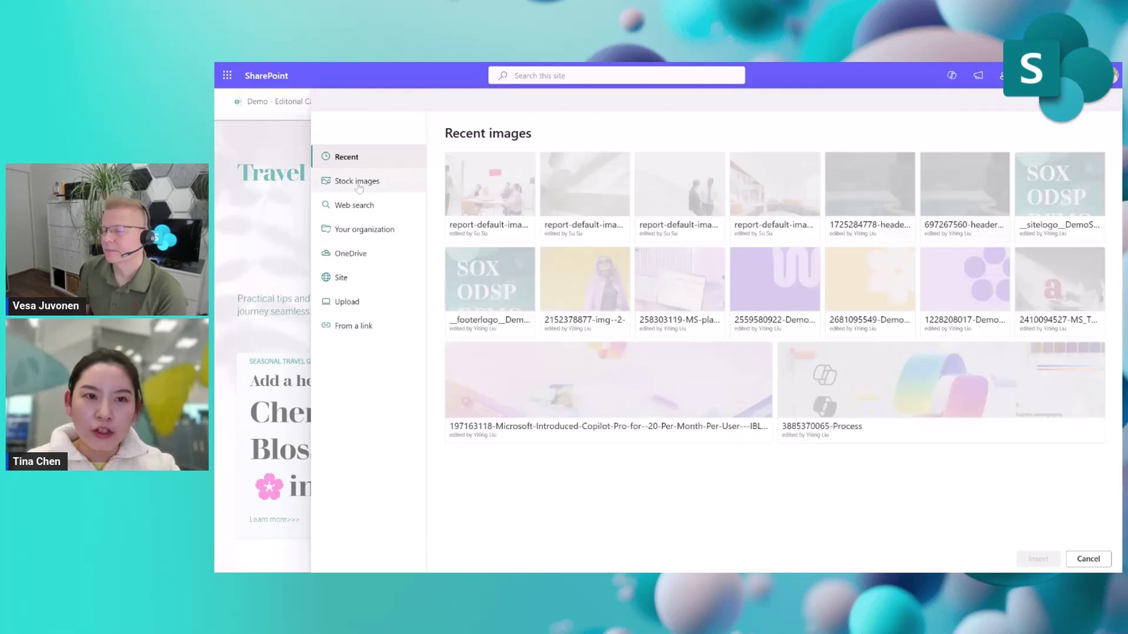
pyautogui.click(368, 182)
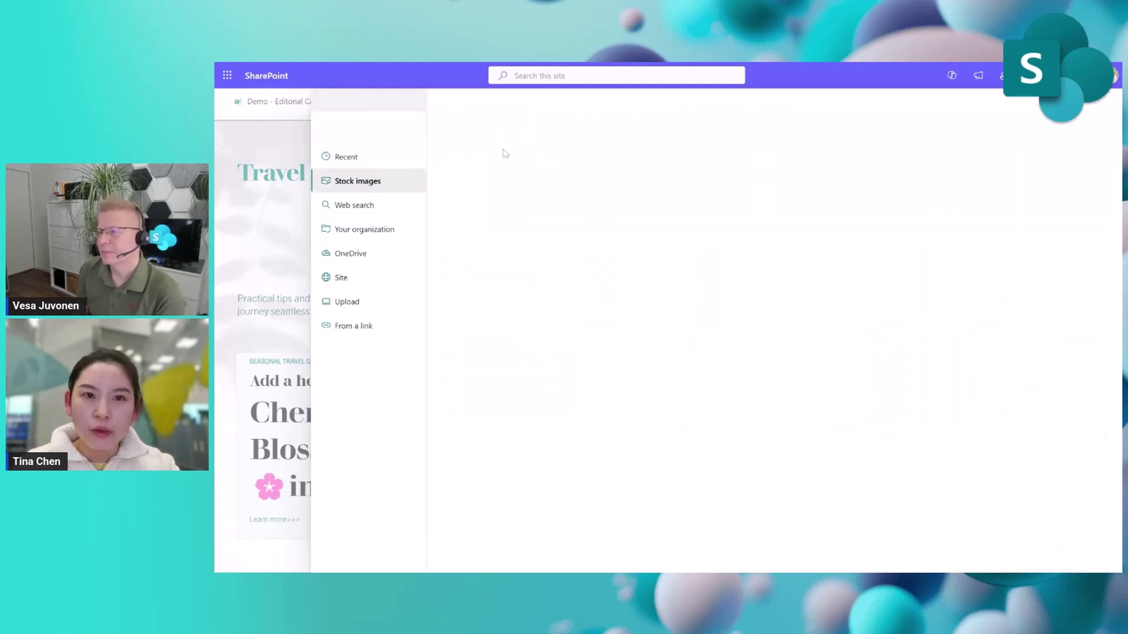
pyautogui.write('pack')
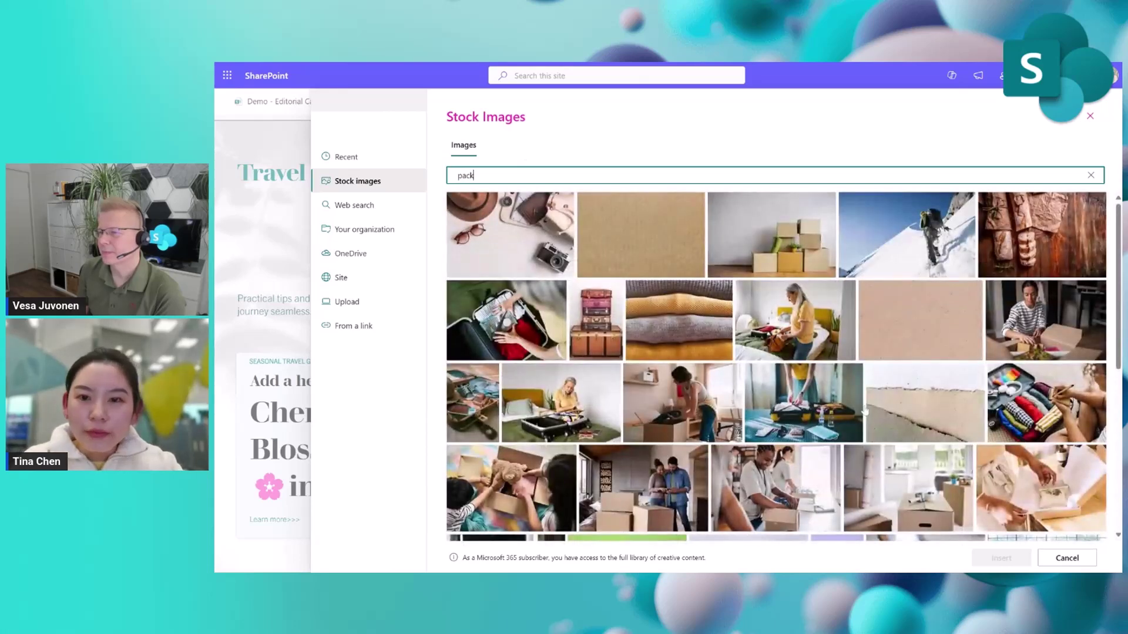
pyautogui.scroll(-5, 864, 411)
pyautogui.click(811, 353)
pyautogui.click(990, 557)
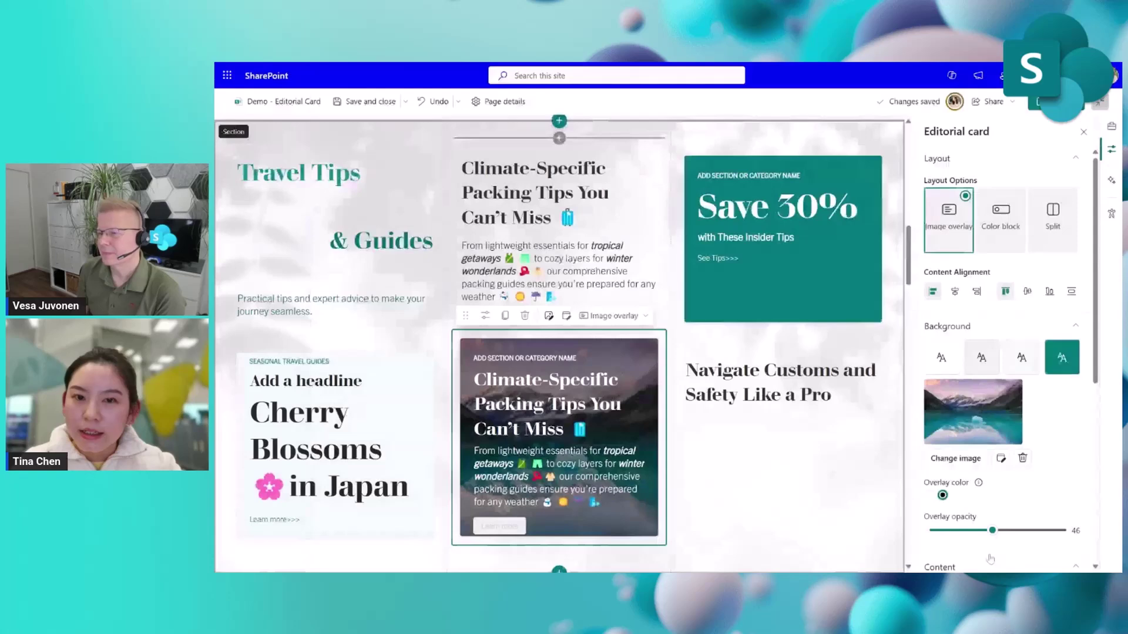
# Delete the original packing tips text above the new editorial card in the middle column.
pyautogui.scroll(-1, 558, 353)
pyautogui.click(565, 217)
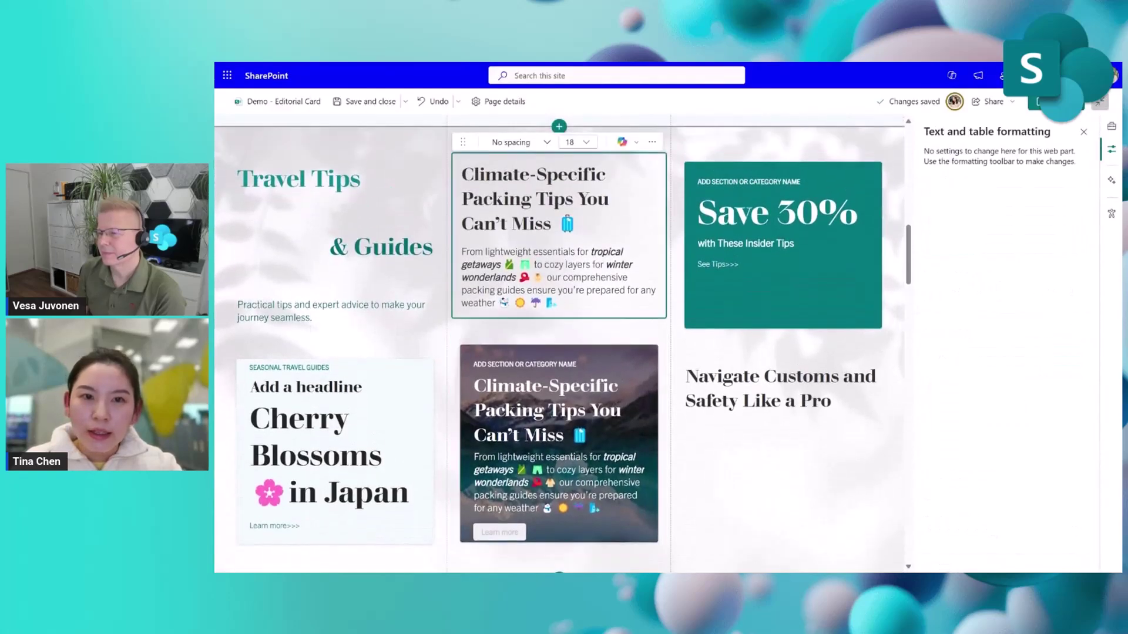
pyautogui.click(481, 174)
pyautogui.click(652, 142)
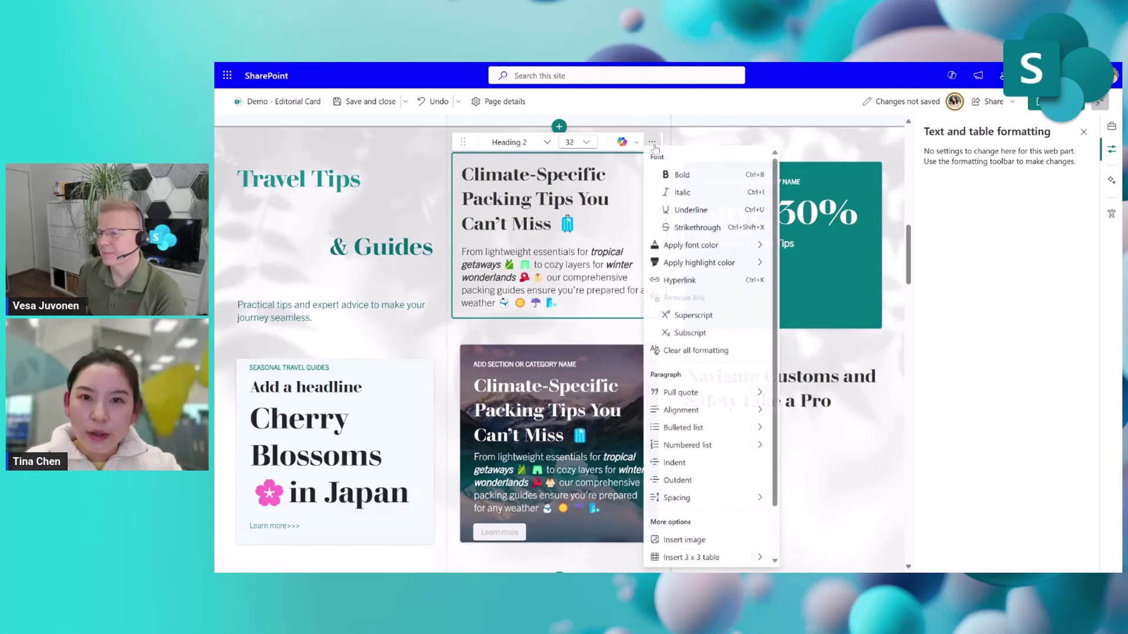
pyautogui.click(653, 144)
pyautogui.click(652, 142)
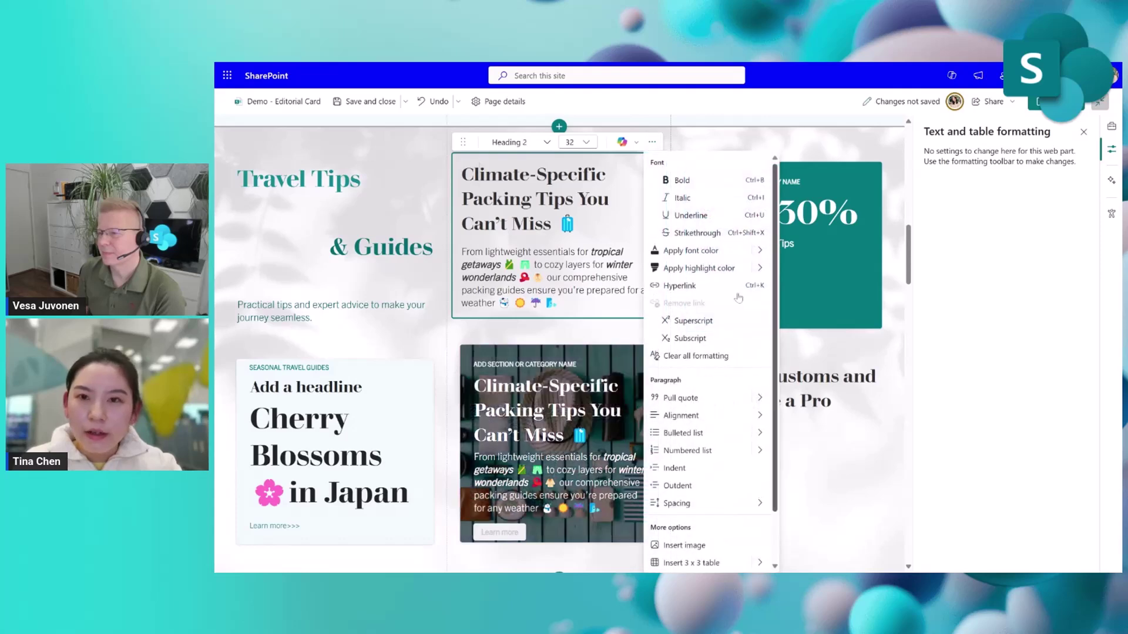
pyautogui.scroll(-2, 705, 411)
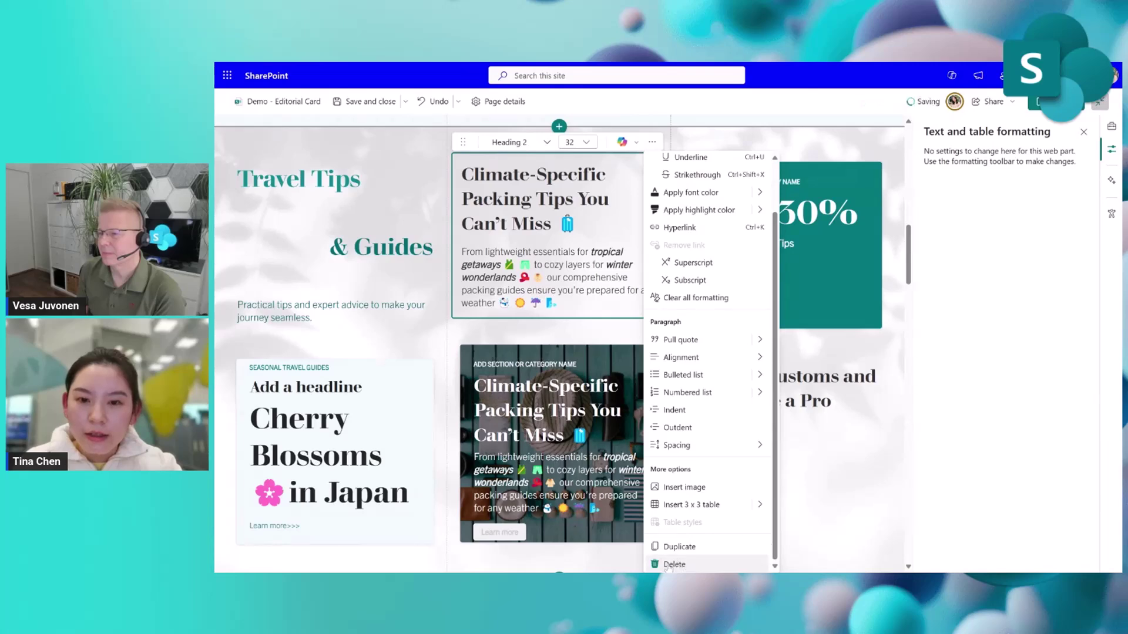
pyautogui.click(668, 565)
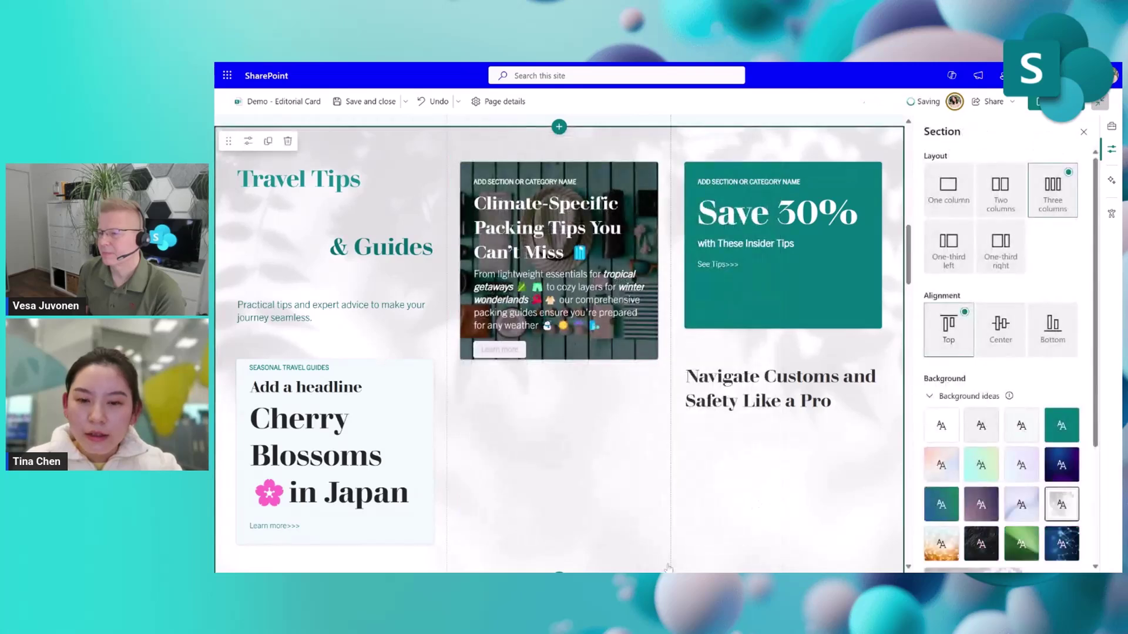
# Change the packing tips card to the Split layout and give it the Strong background.
pyautogui.click(575, 339)
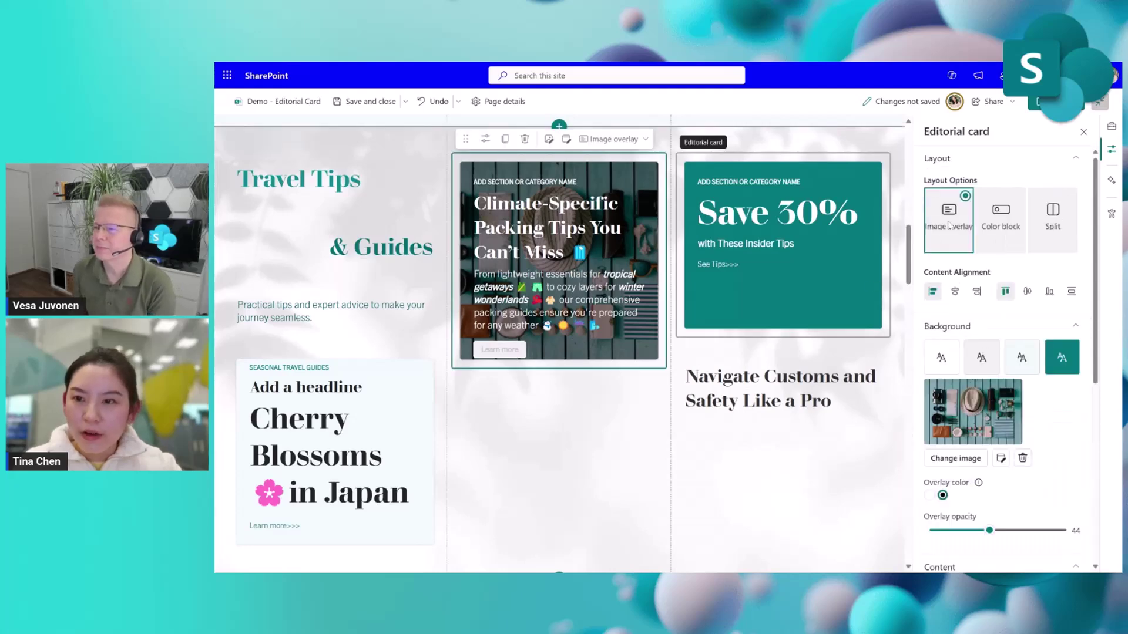
pyautogui.click(1070, 206)
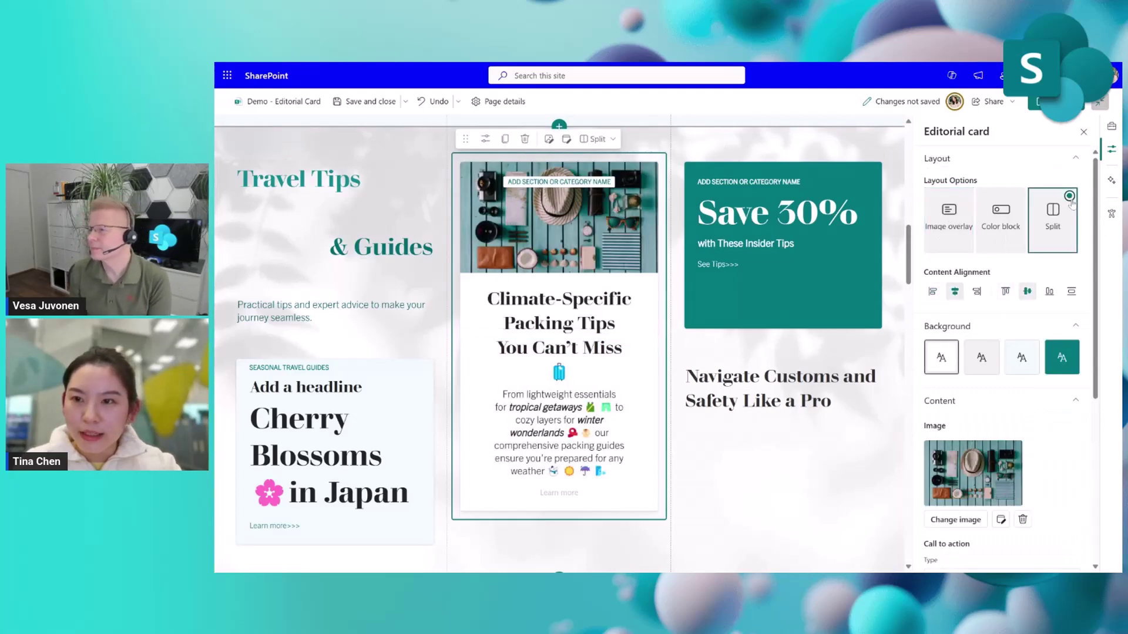
pyautogui.click(1063, 362)
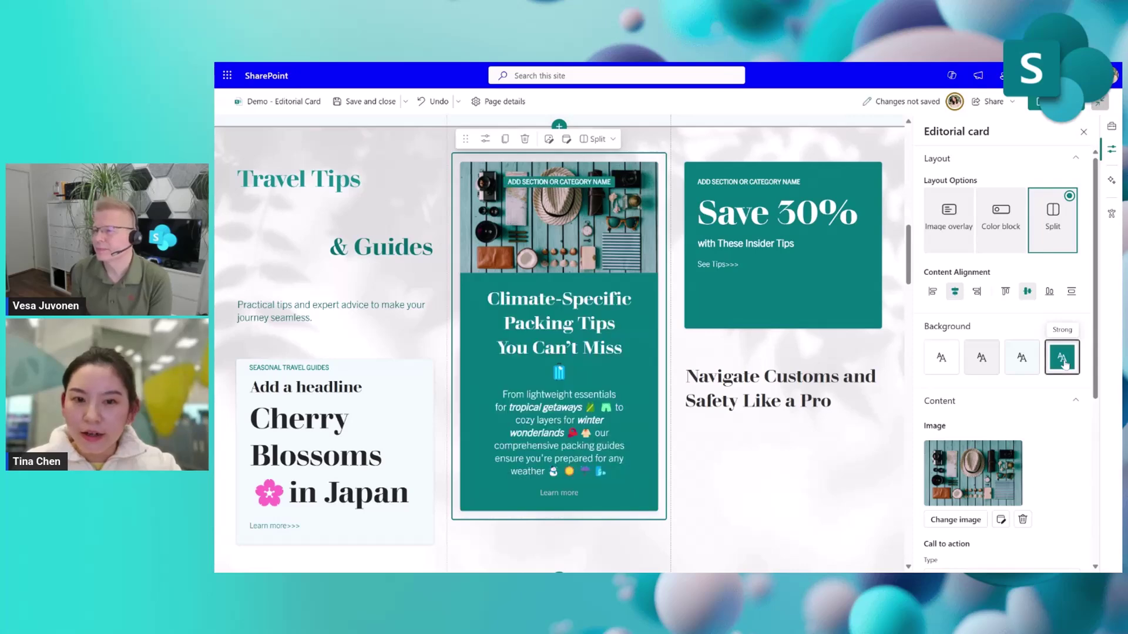
pyautogui.scroll(-5, 1020, 372)
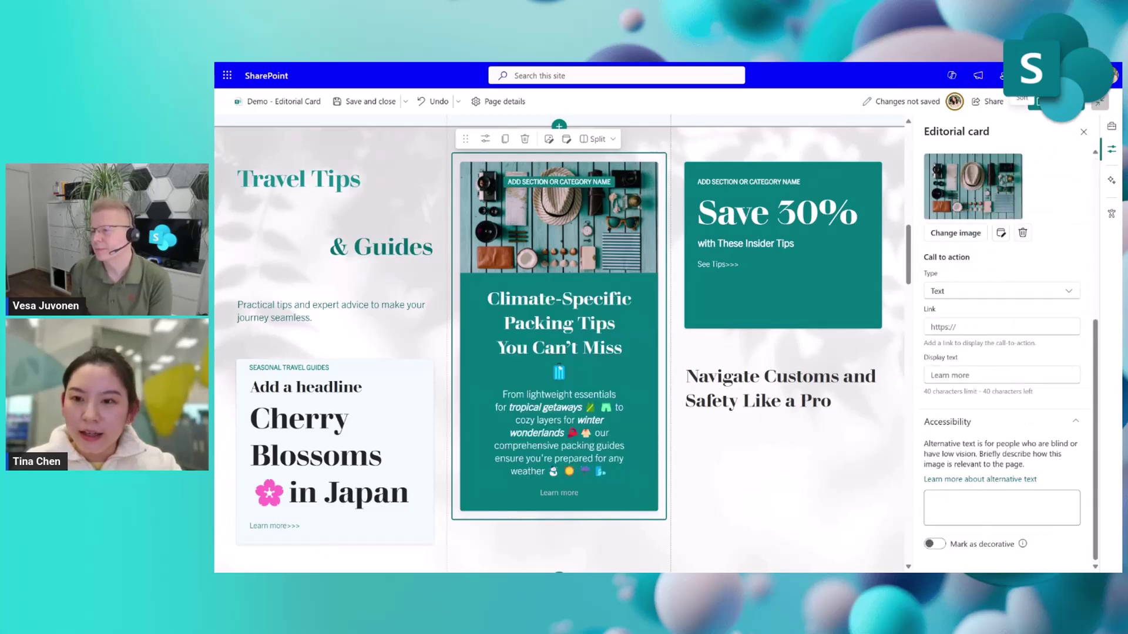
pyautogui.click(1001, 327)
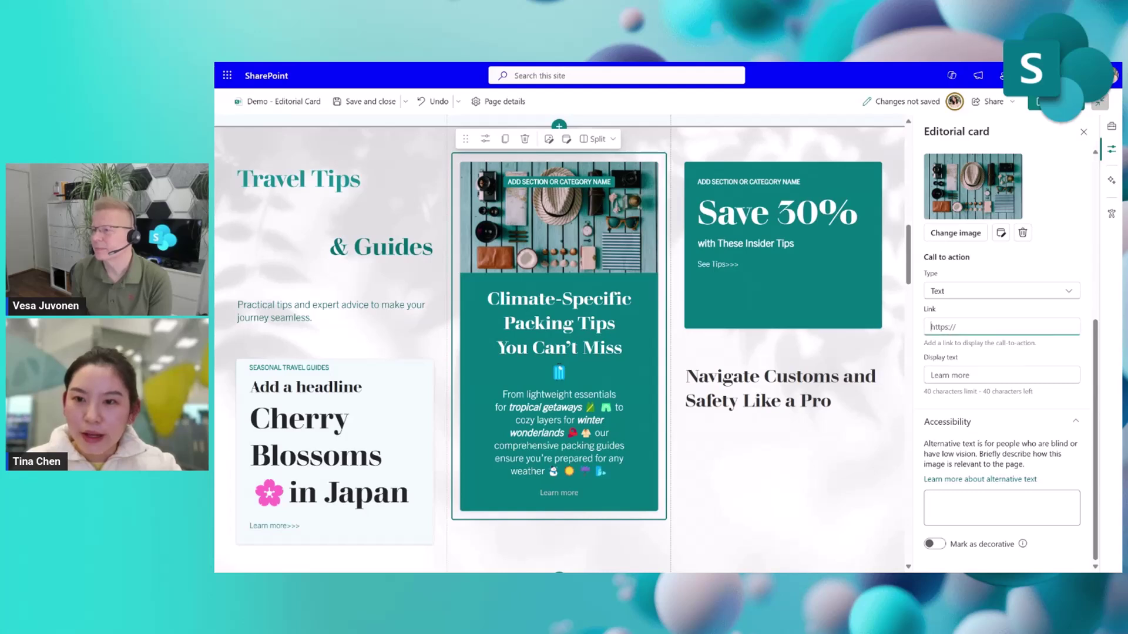
pyautogui.write('www.microsoft.com')
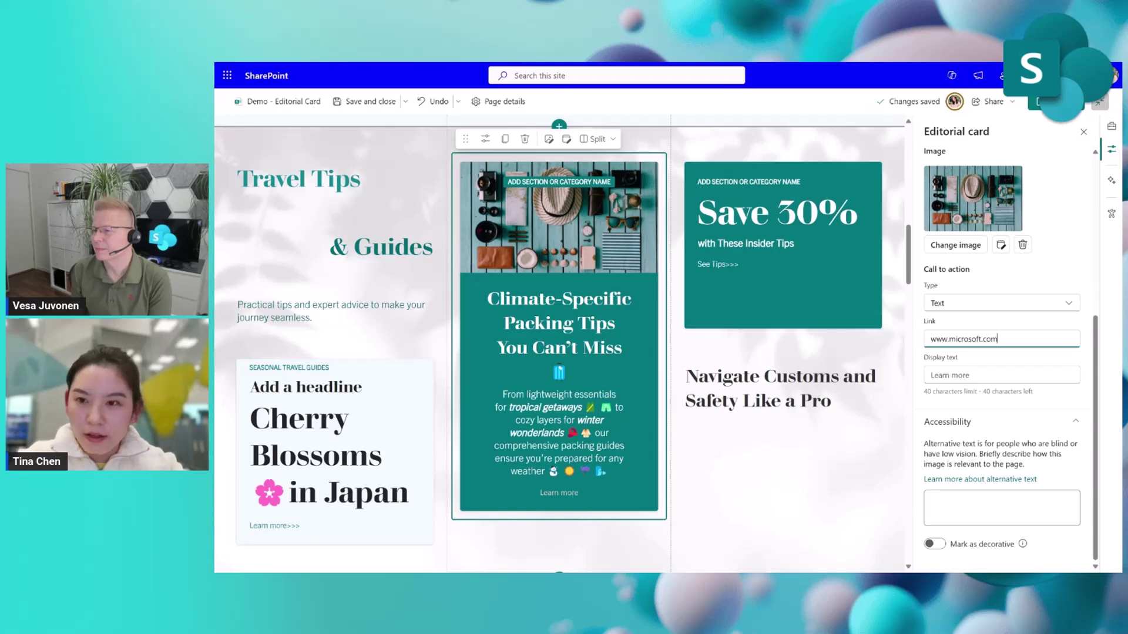
pyautogui.press('Tab')
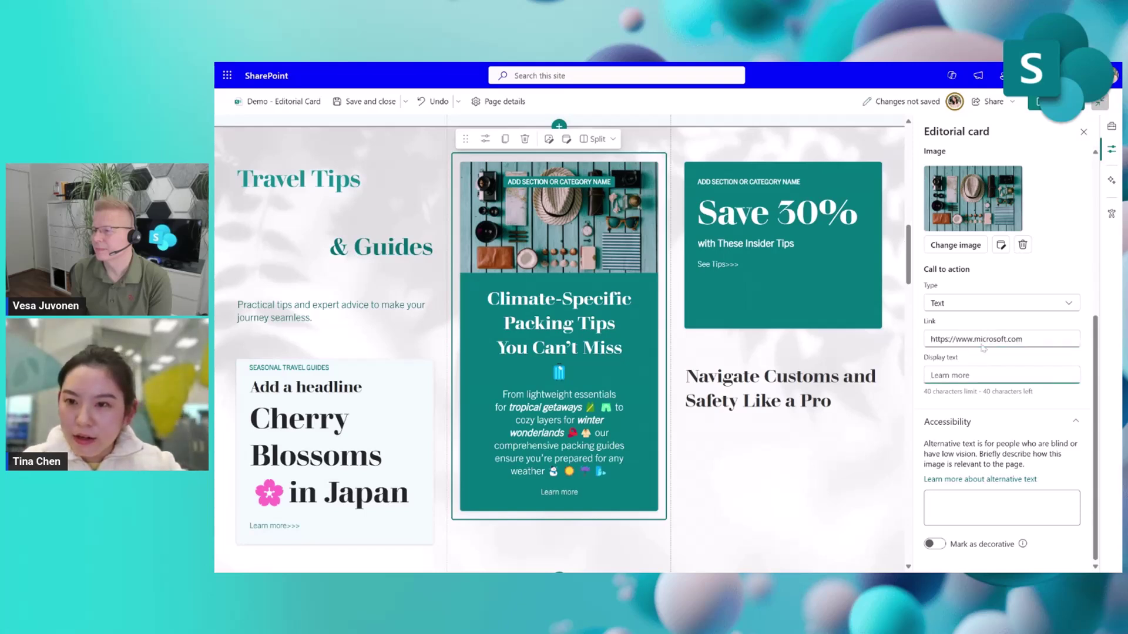
pyautogui.click(982, 305)
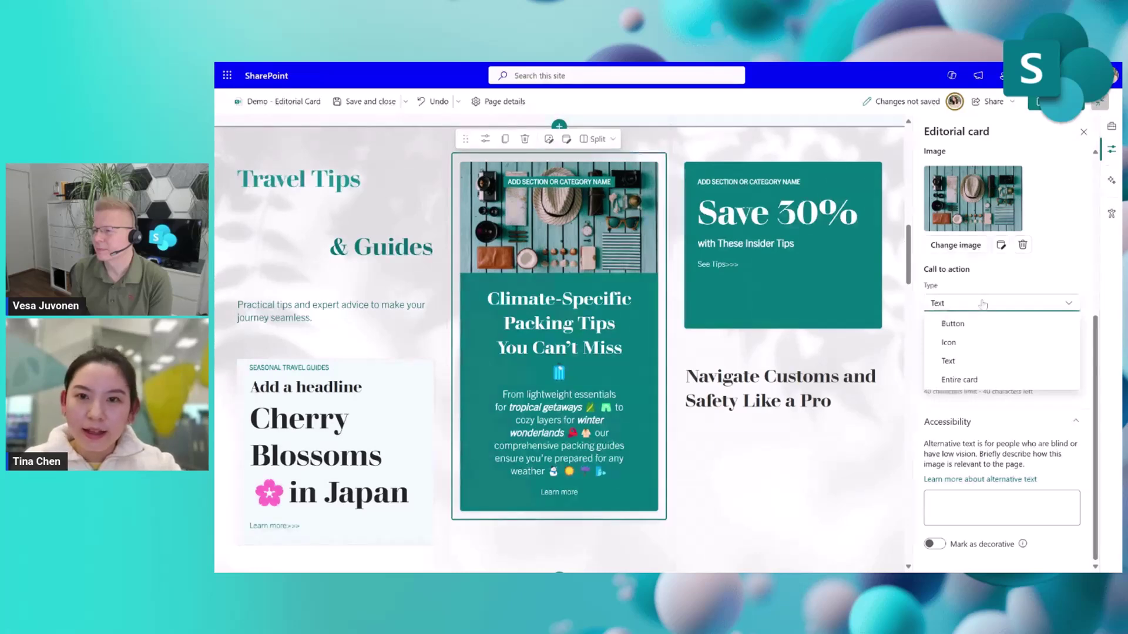
pyautogui.click(948, 343)
pyautogui.scroll(-1, 781, 415)
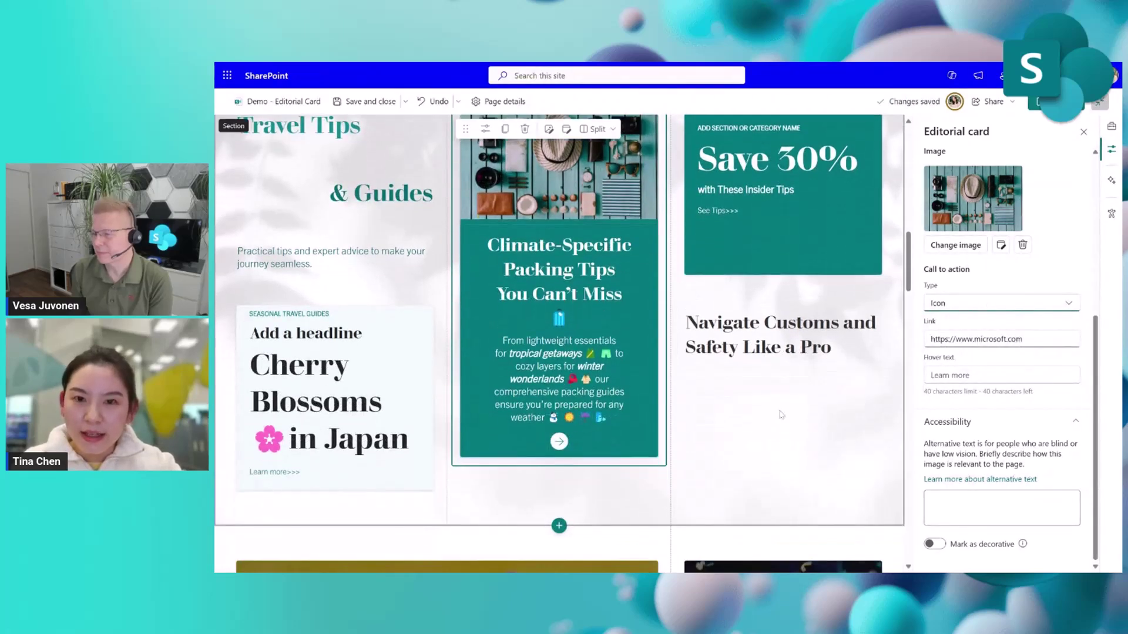
# Add an editorial card below the "Navigate Customs and Safety Like a Pro" text in the third column.
pyautogui.scroll(1, 781, 415)
pyautogui.click(784, 457)
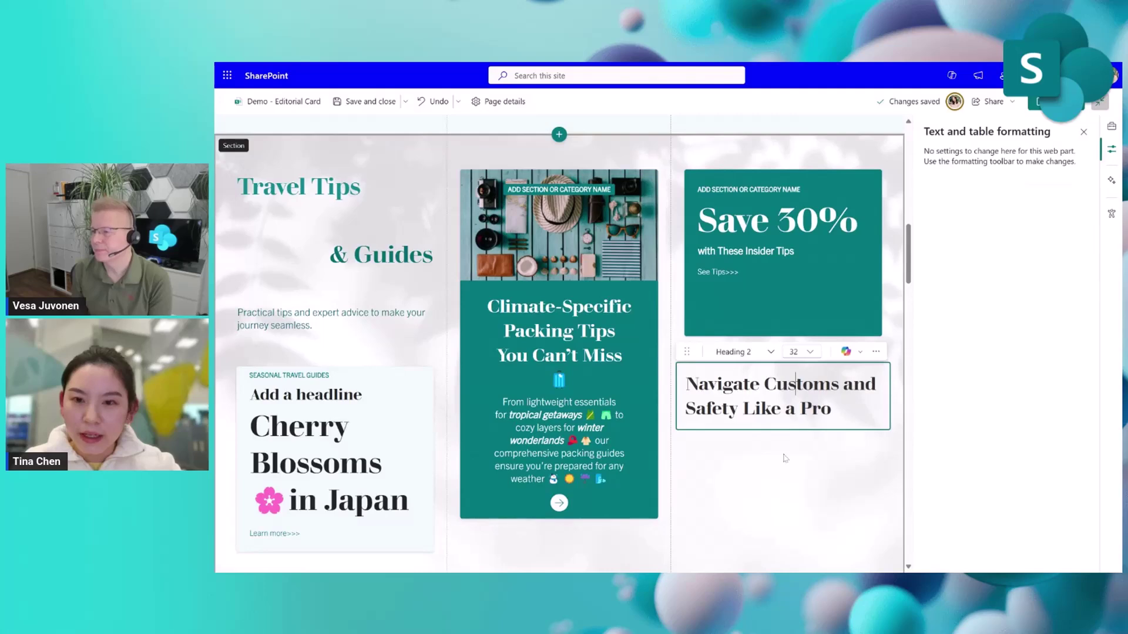
pyautogui.click(779, 444)
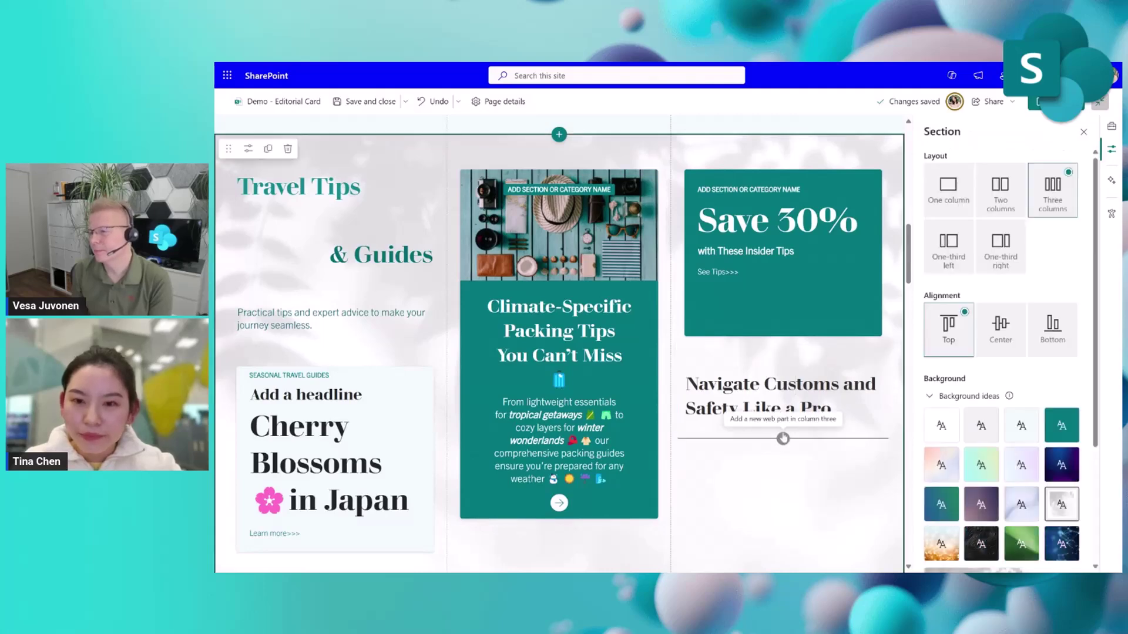
pyautogui.click(783, 438)
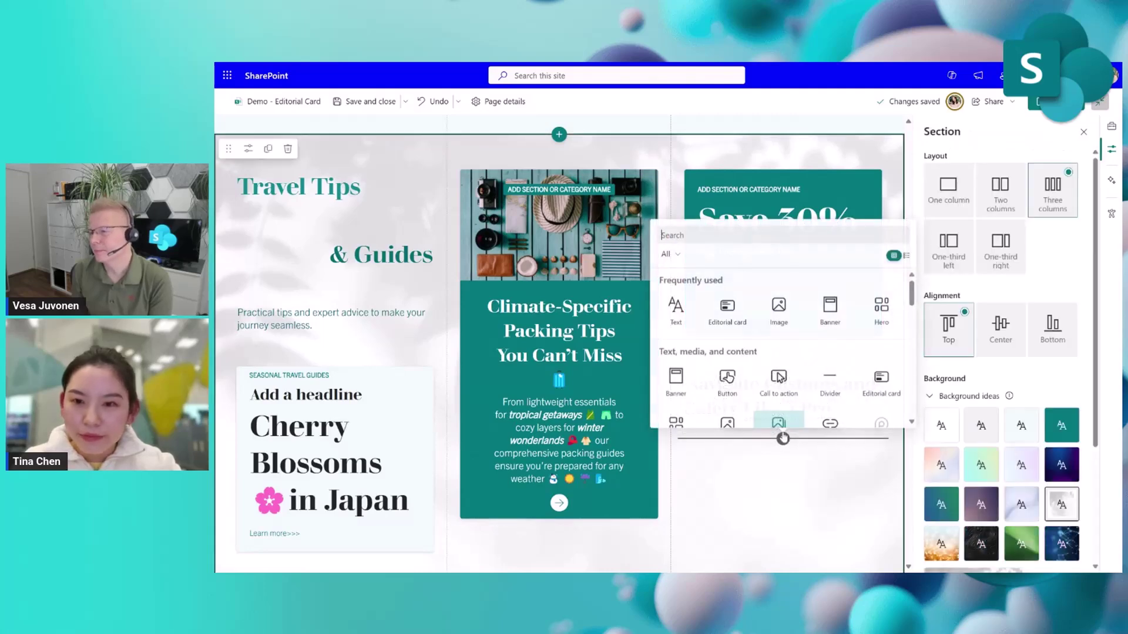
pyautogui.click(738, 320)
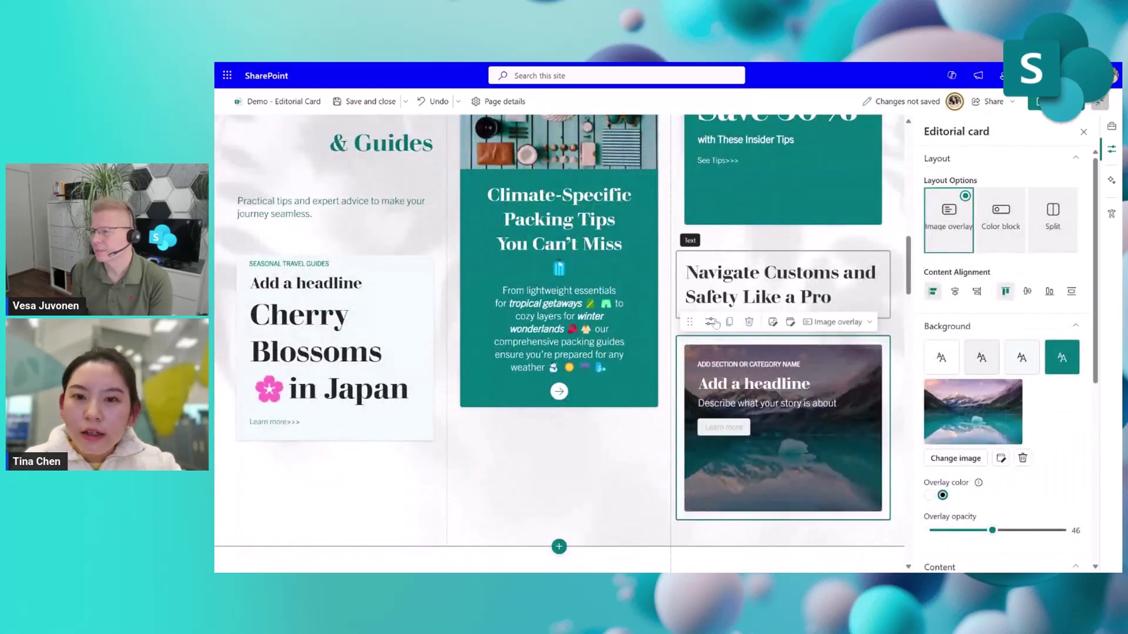
# Replace the new card's background with the stock photo of a traveller holding a passport beside a suitcase, searching stock images for "travel".
pyautogui.click(773, 322)
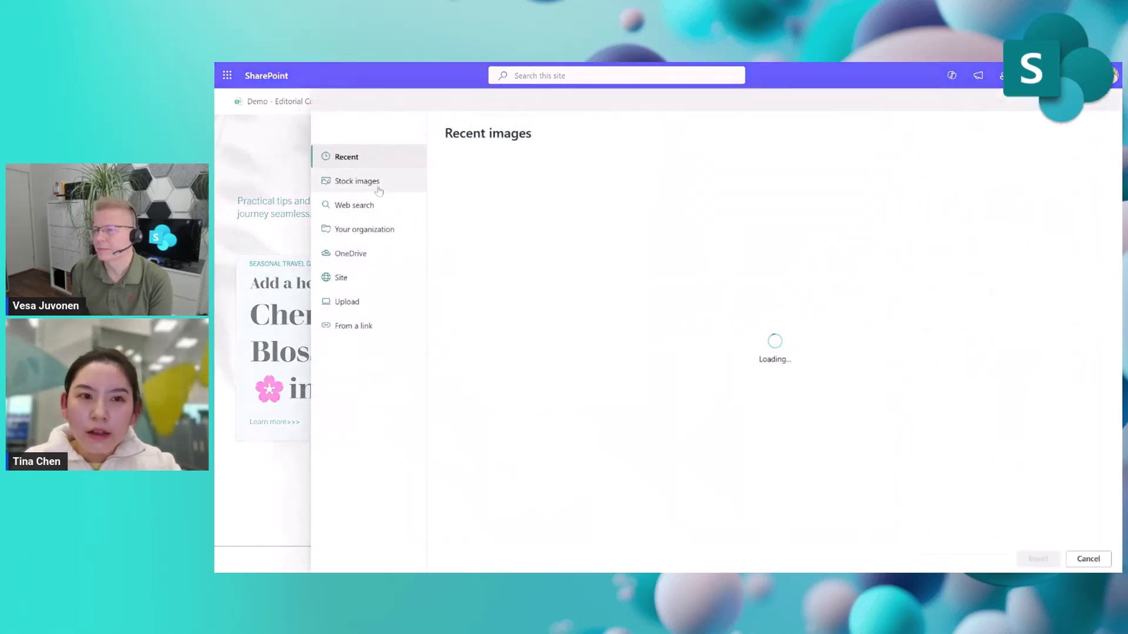
pyautogui.click(376, 181)
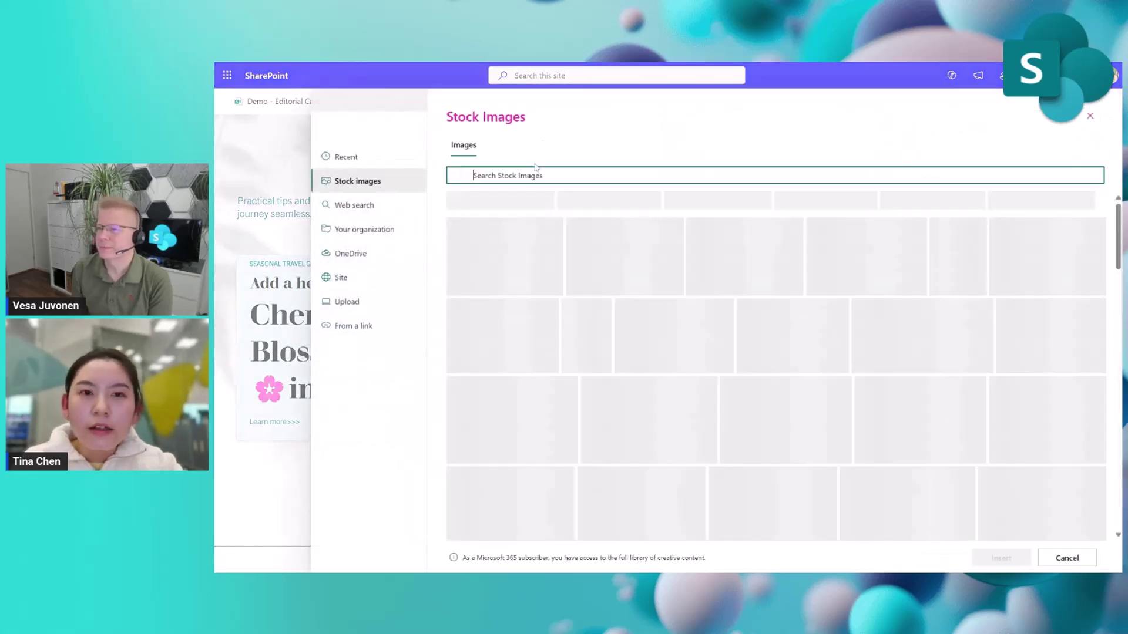
pyautogui.click(536, 175)
pyautogui.write('travel')
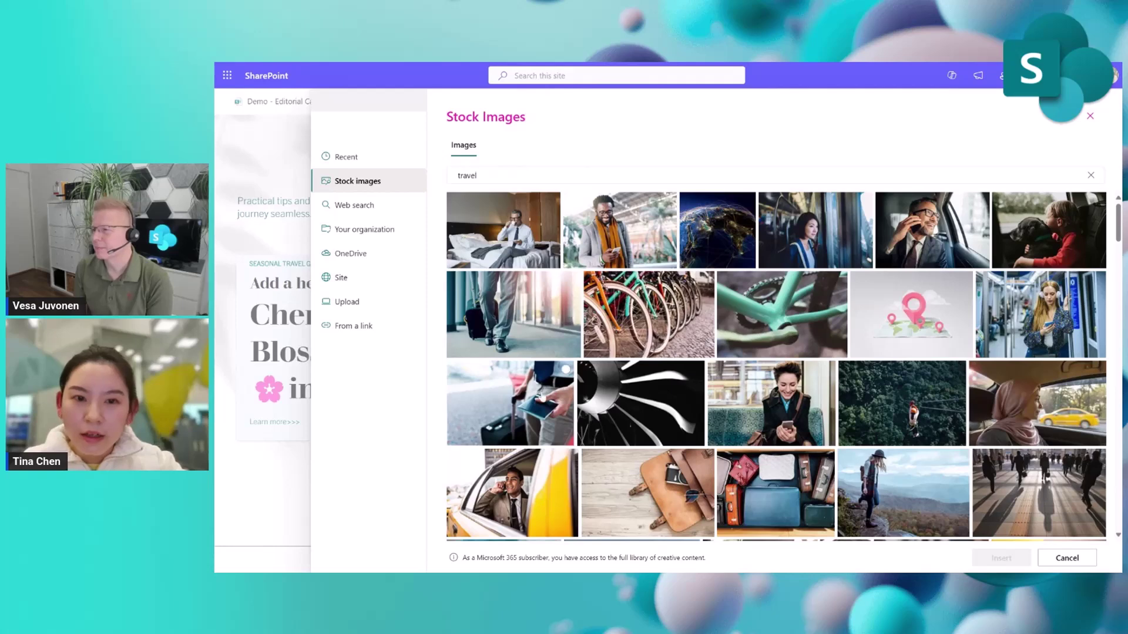
pyautogui.click(565, 369)
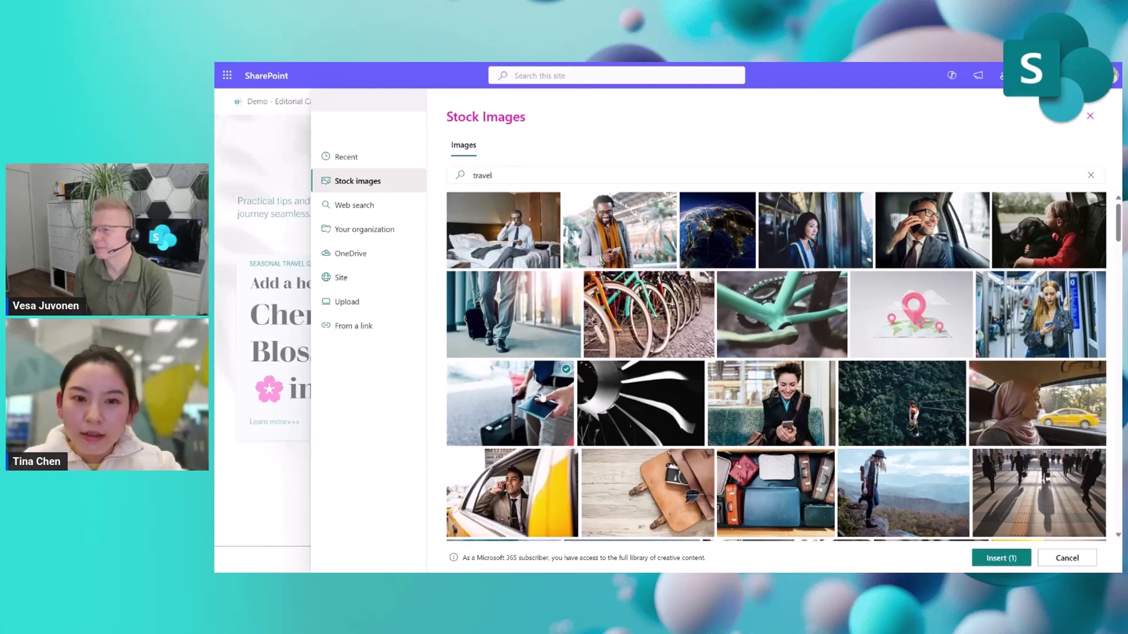
pyautogui.click(996, 559)
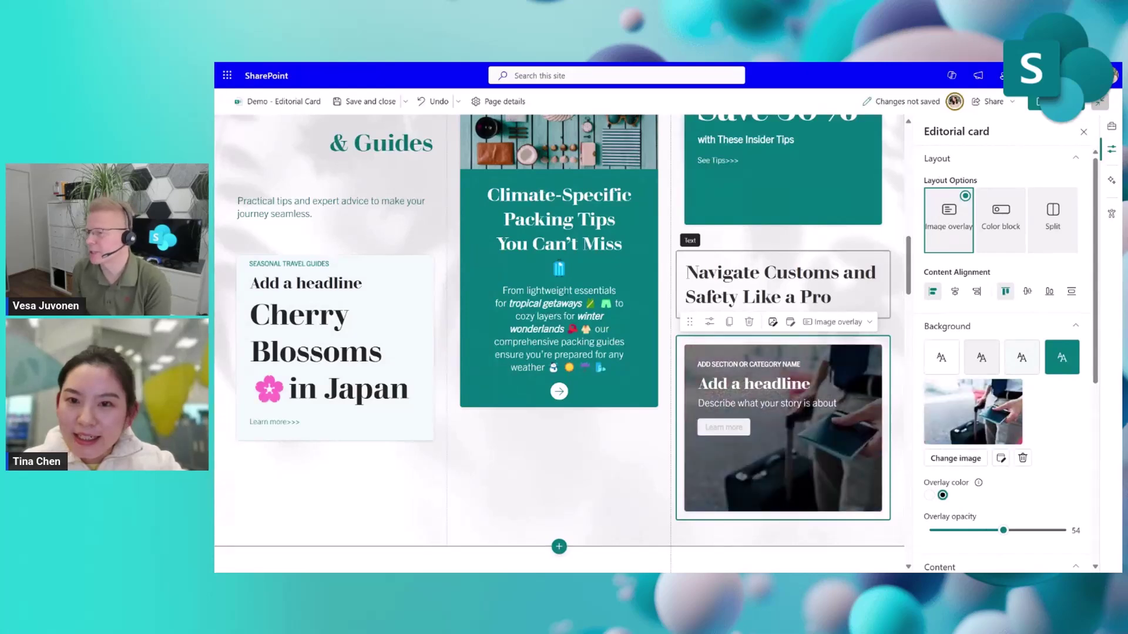
# Copy the heading "Navigate Customs and Safety Like a Pro" from the text above into the new card's headline.
pyautogui.click(693, 271)
pyautogui.moveTo(831, 297); pyautogui.dragTo(685, 275)
pyautogui.hotkey('ctrl', 'c')
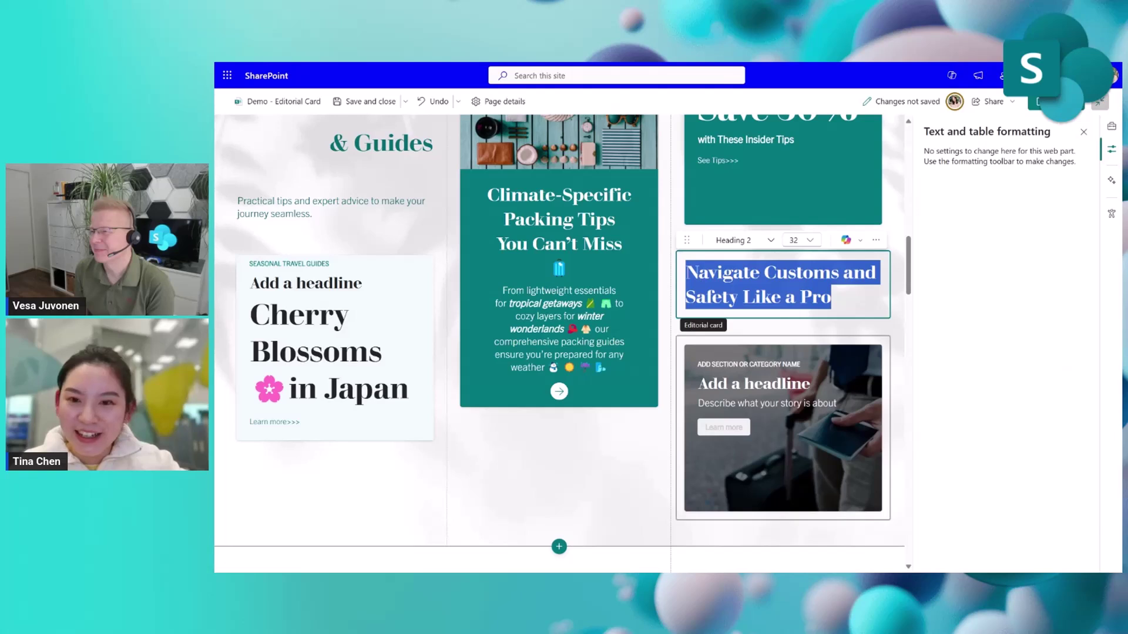
pyautogui.click(744, 384)
pyautogui.hotkey('ctrl', 'v')
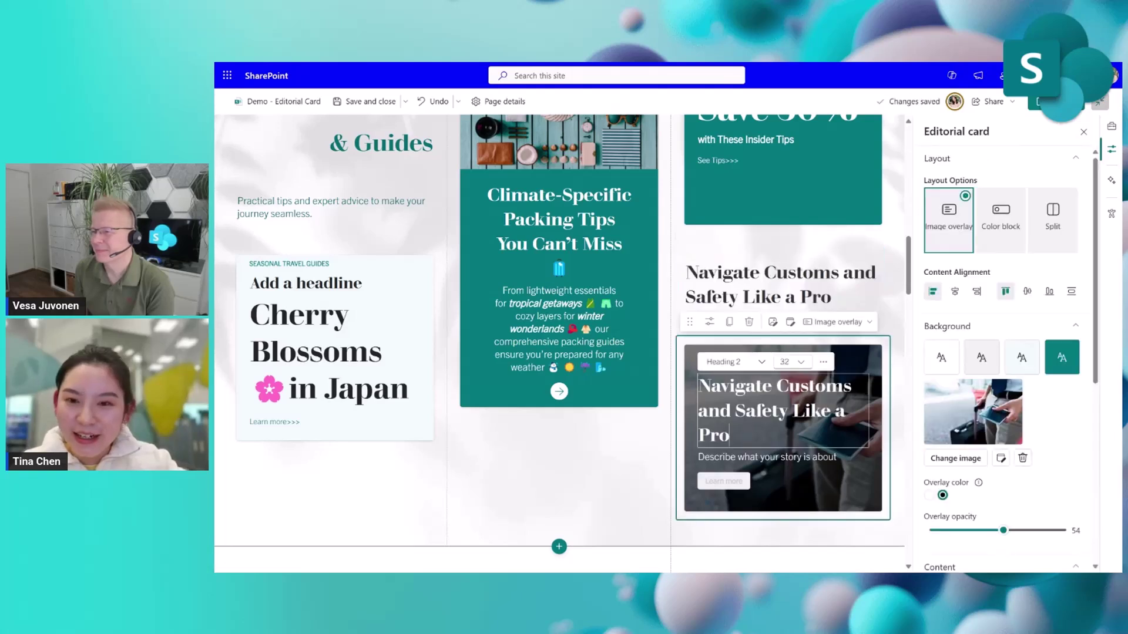
# Delete the original "Navigate Customs and Safety Like a Pro" text above the new card.
pyautogui.click(857, 256)
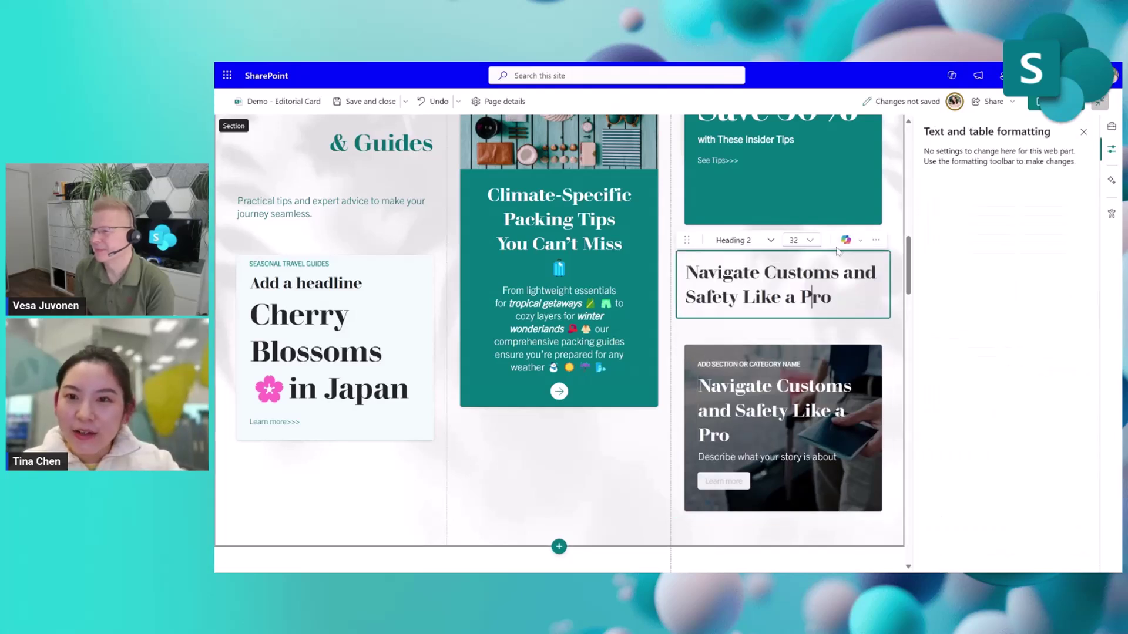
pyautogui.click(876, 239)
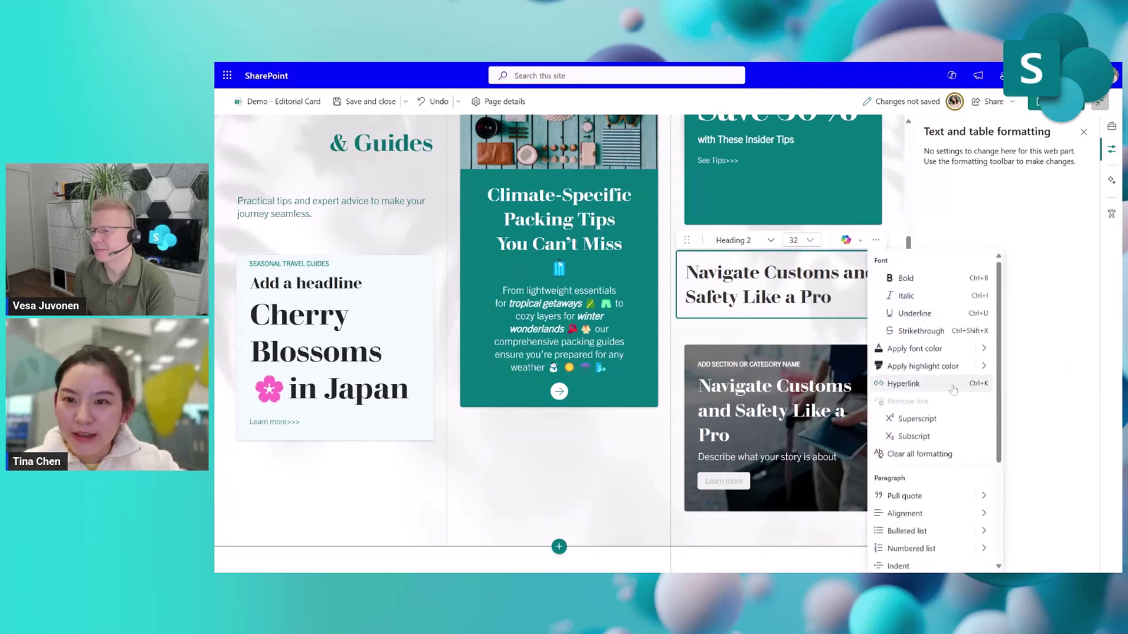
pyautogui.scroll(-3, 916, 393)
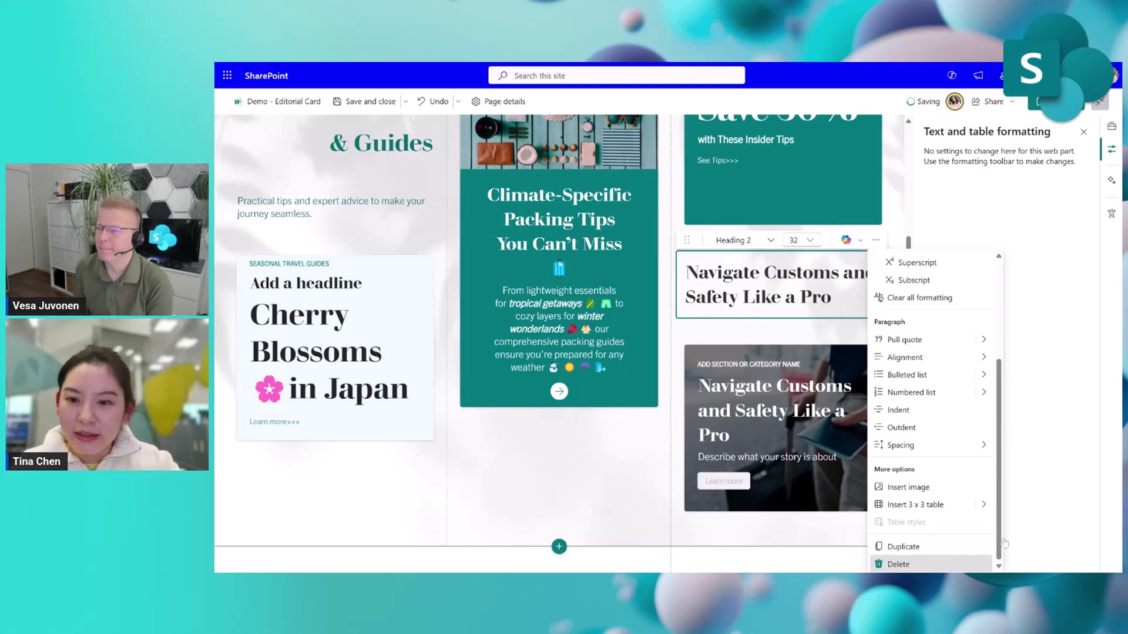
pyautogui.click(897, 565)
# Center the content of the "Navigate Customs and Safety Like a Pro" card horizontally.
pyautogui.click(827, 396)
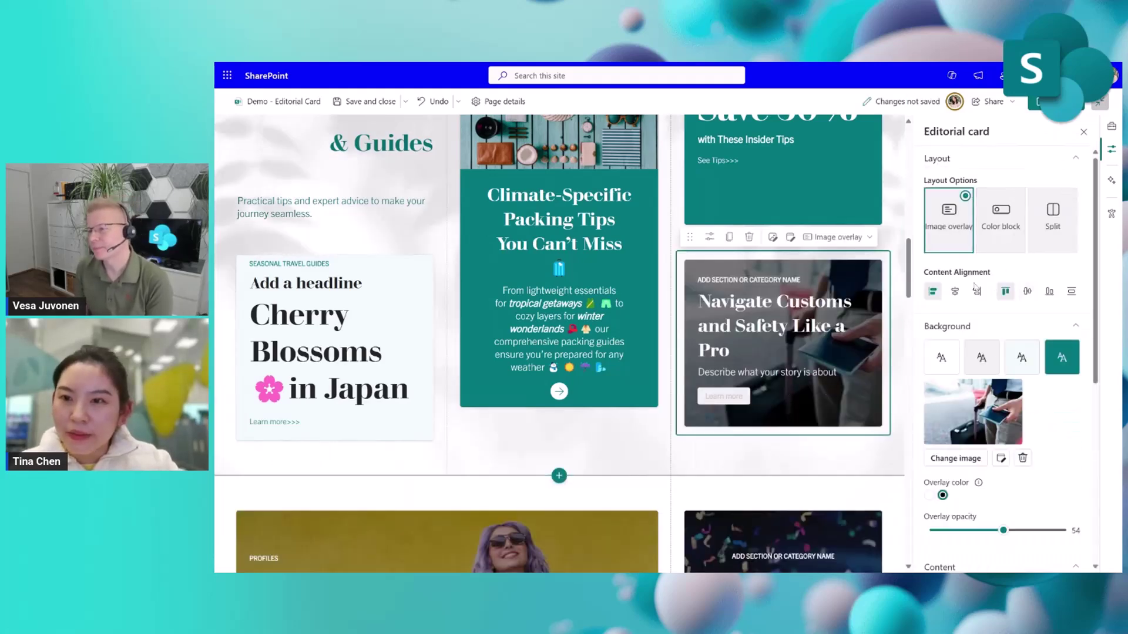
pyautogui.click(955, 297)
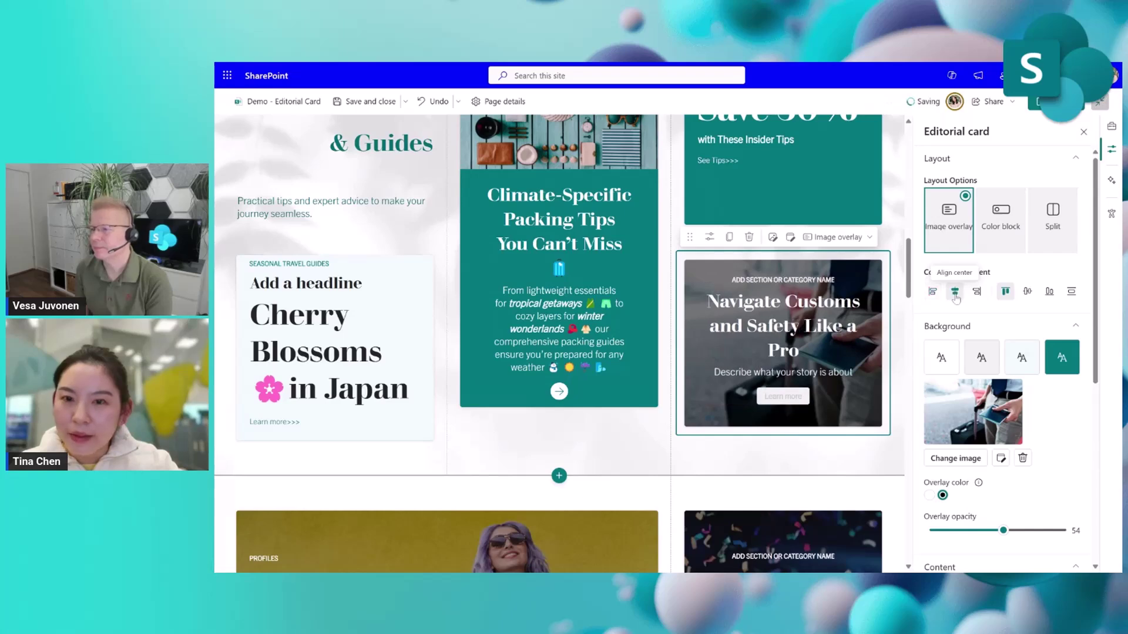
pyautogui.scroll(-3, 1022, 459)
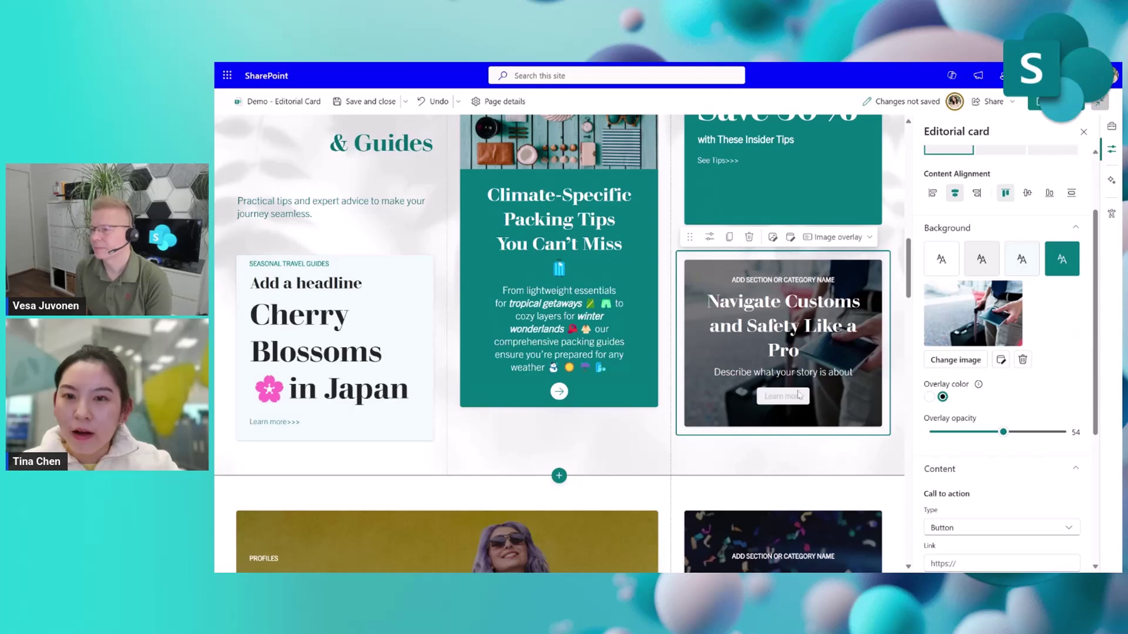
# Save and close the page, and review the Travel Tips & Guides section in reading view.
pyautogui.scroll(3, 558, 344)
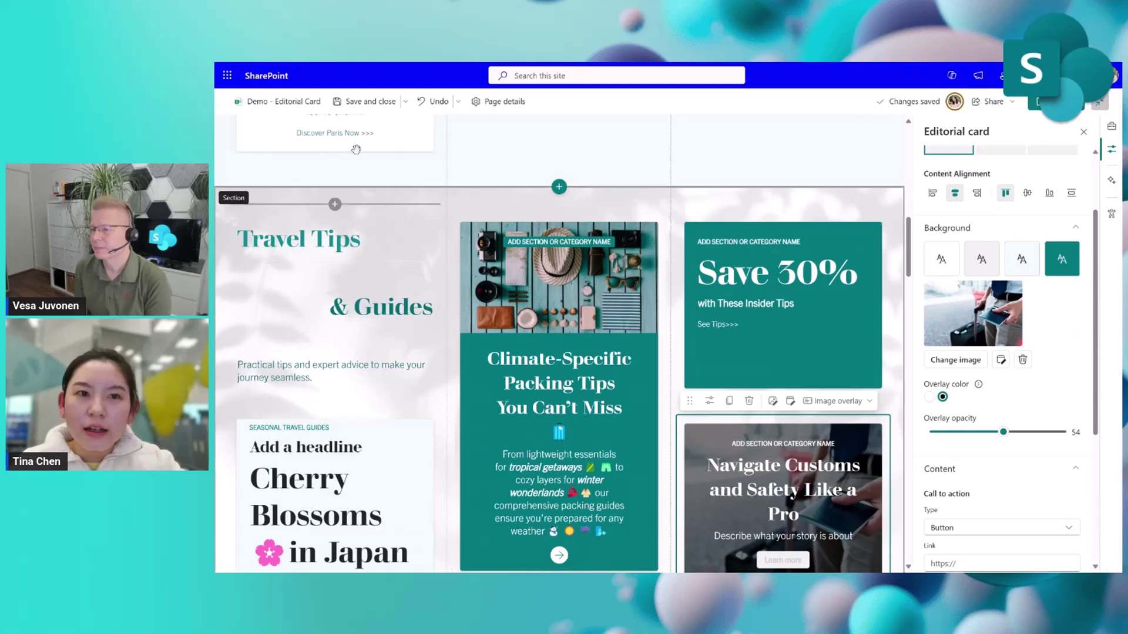
pyautogui.click(369, 102)
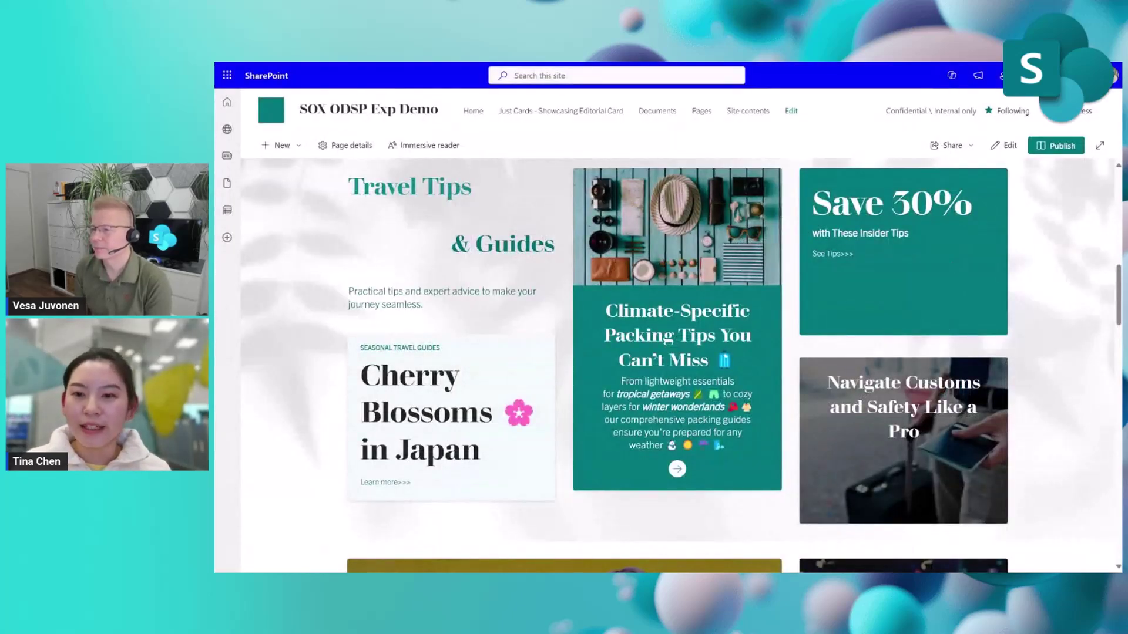
pyautogui.scroll(1, 928, 410)
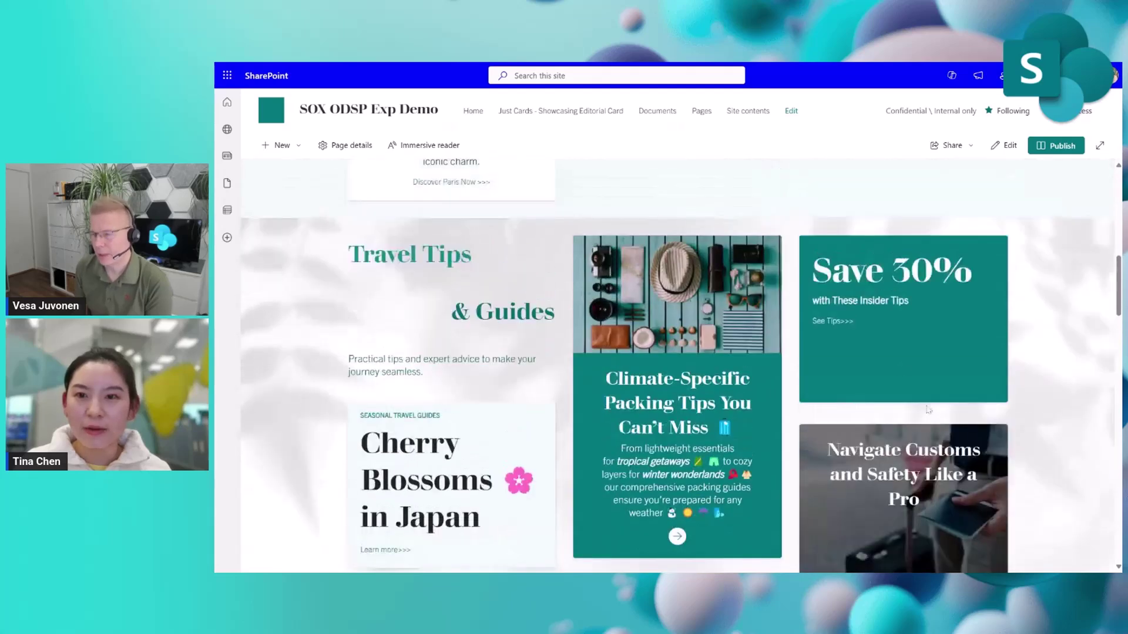
pyautogui.scroll(-2, 678, 367)
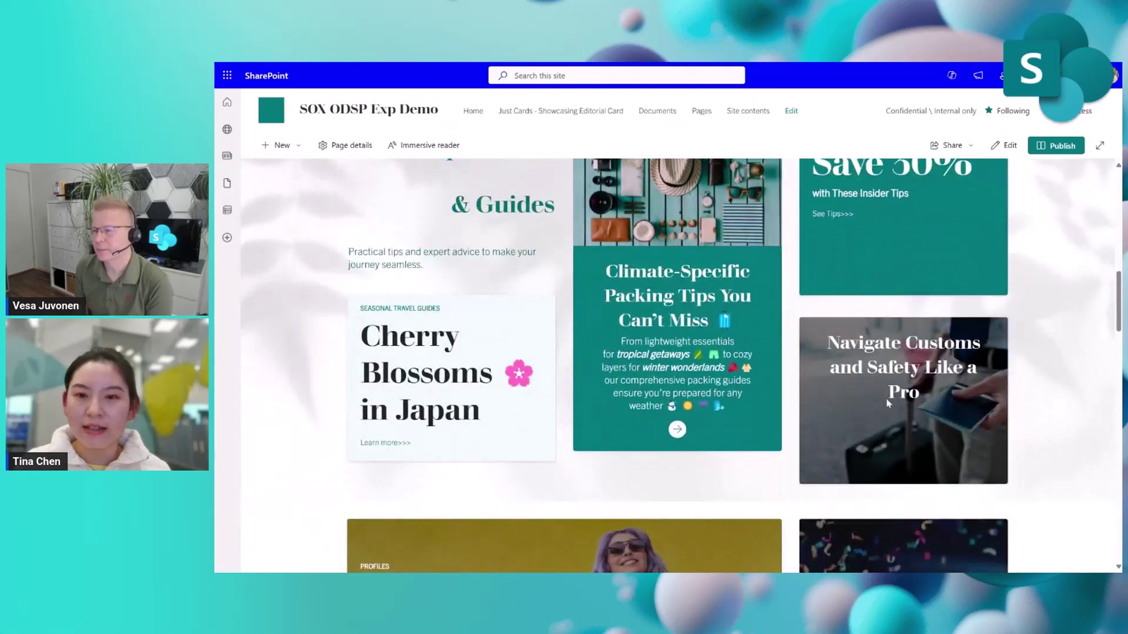
# Review the page's editorial cards in reading view, from the destination cards down to the "Behind the design: Meet Copilot" banner.
pyautogui.scroll(1, 909, 424)
pyautogui.scroll(5, 912, 434)
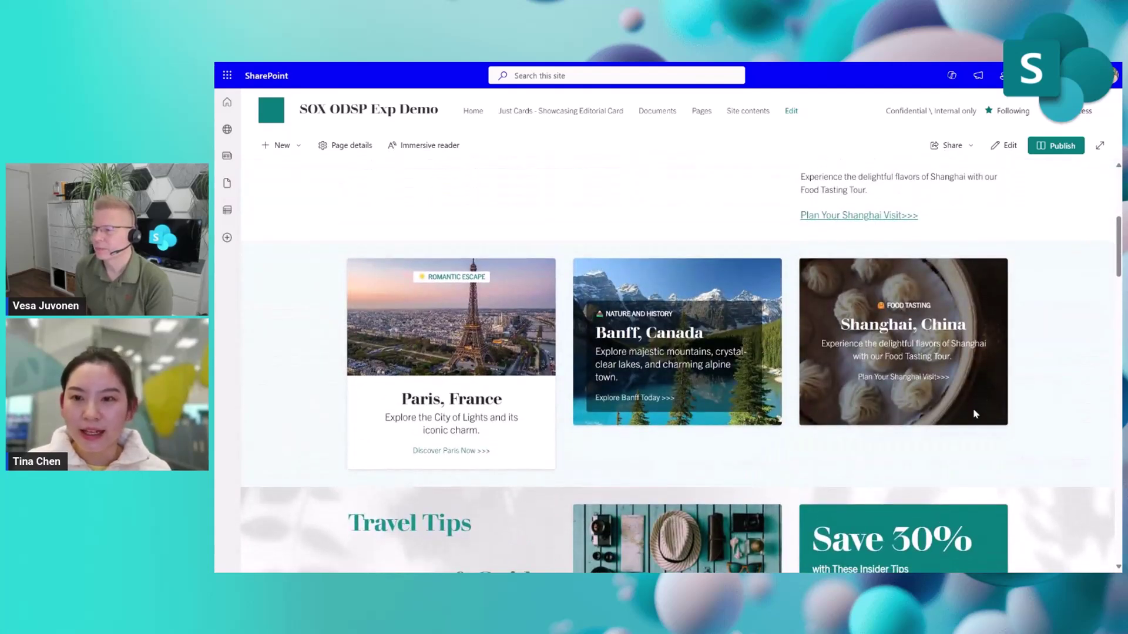
pyautogui.scroll(-7, 972, 413)
pyautogui.scroll(-4, 763, 348)
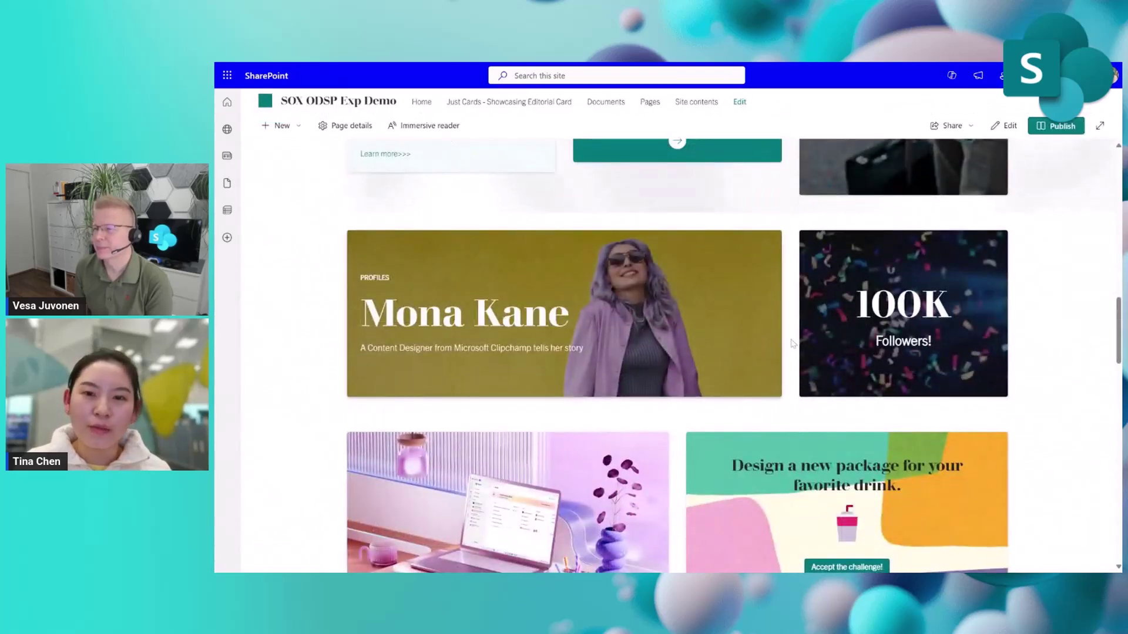
pyautogui.scroll(-1, 852, 390)
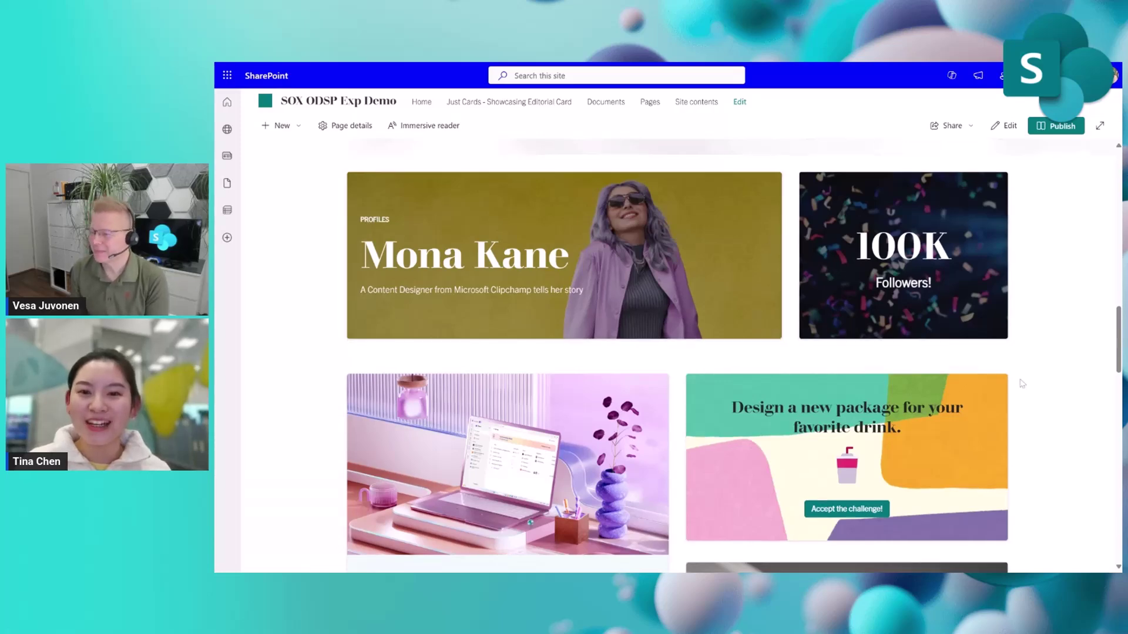
pyautogui.scroll(-5, 1022, 383)
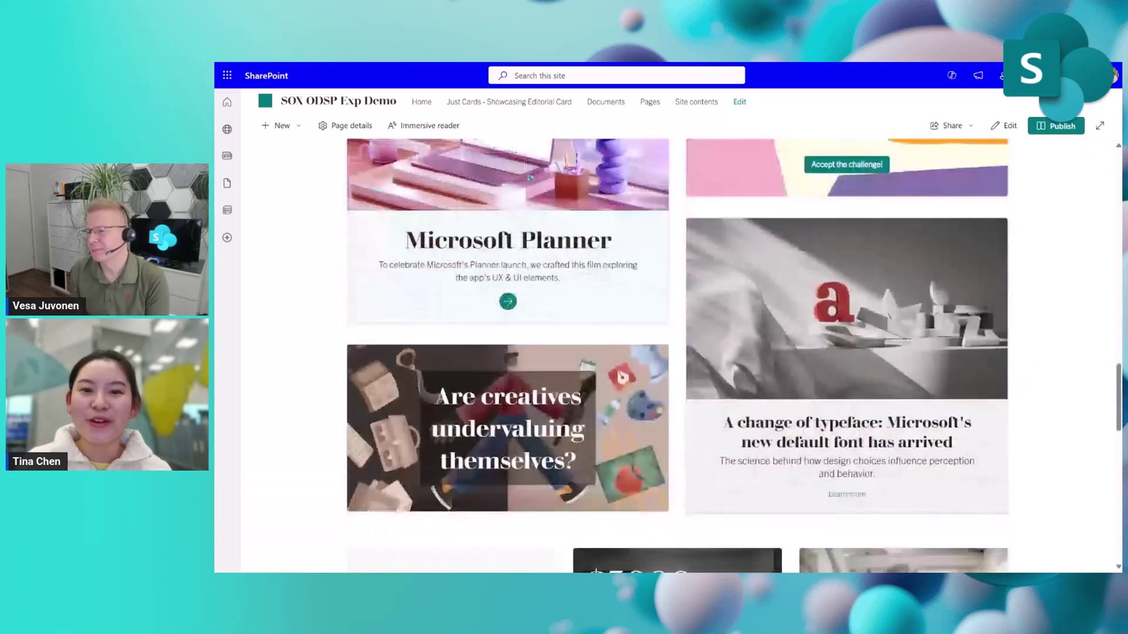
pyautogui.scroll(-6, 677, 355)
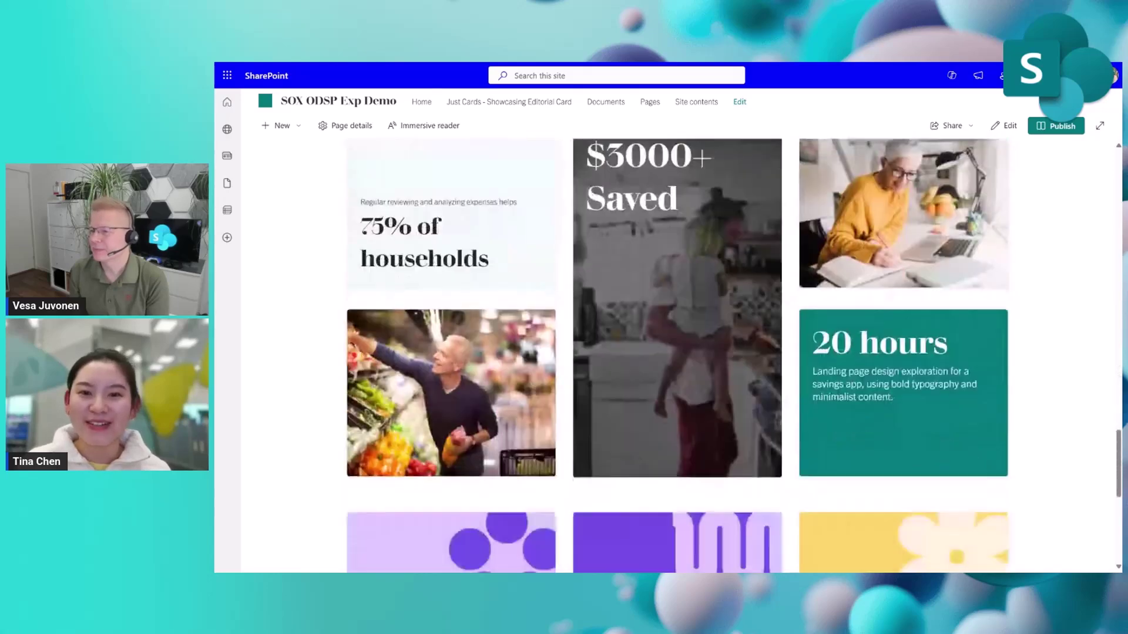
pyautogui.scroll(-5, 677, 356)
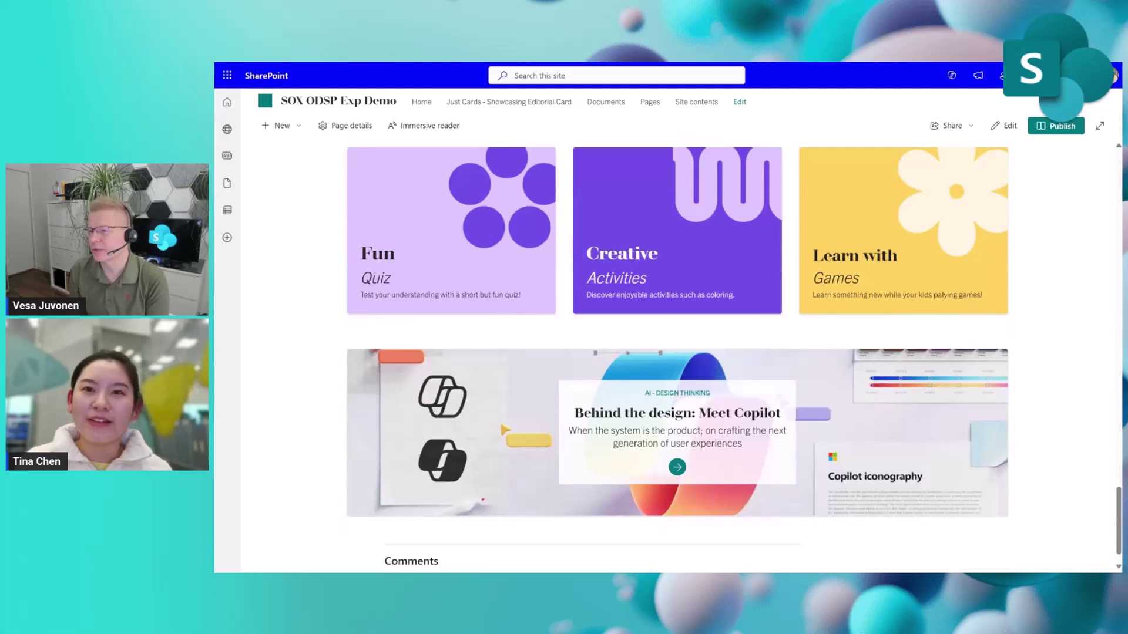
# Examine the card layouts again from the Copilot banner and its link back up to the Travel Tips & Guides section.
pyautogui.scroll(1, 677, 355)
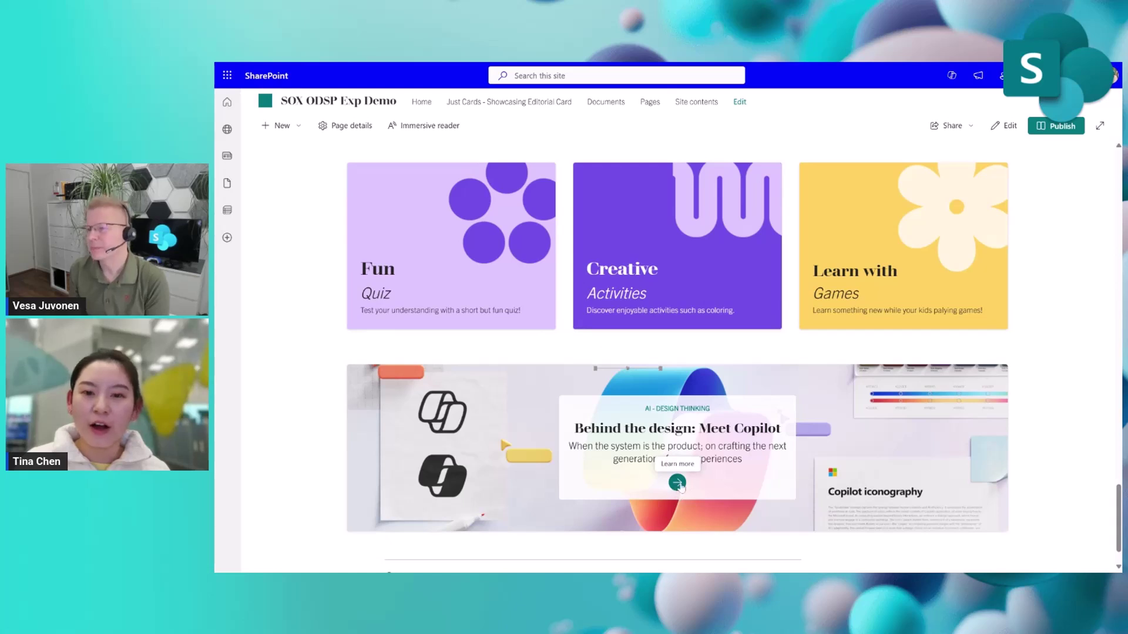
pyautogui.scroll(3, 861, 378)
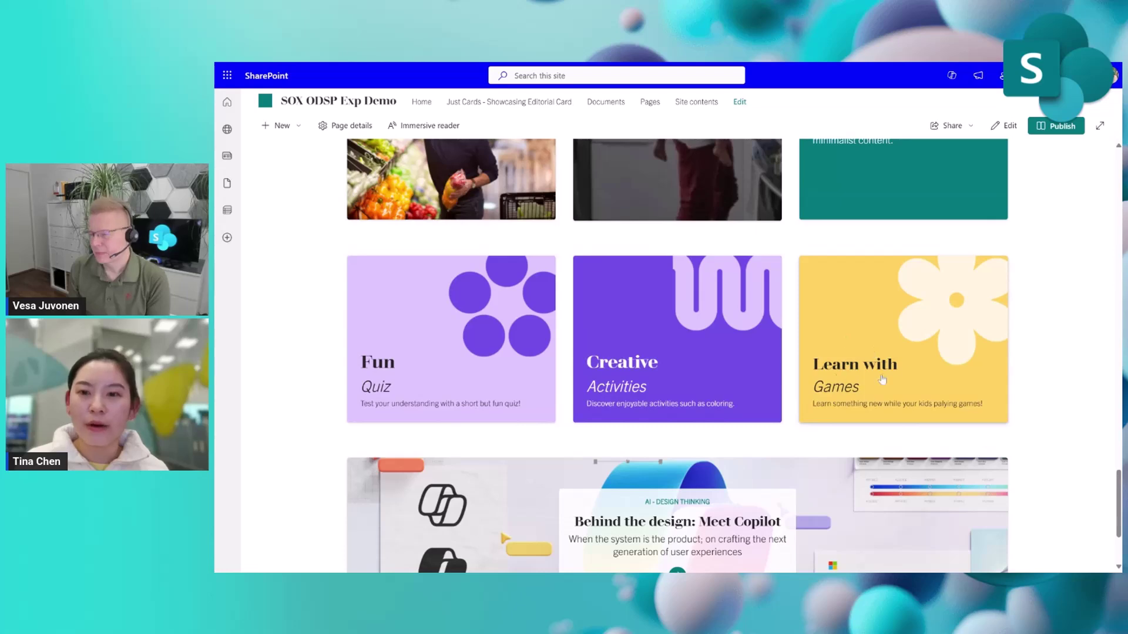
pyautogui.scroll(3, 893, 386)
pyautogui.scroll(3, 893, 386)
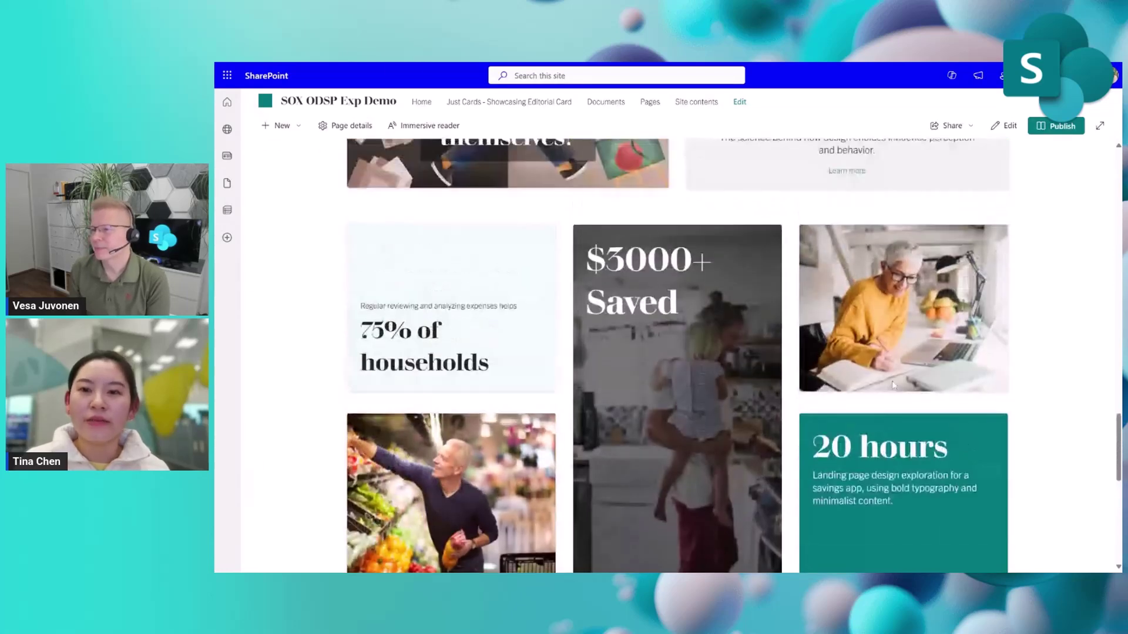
pyautogui.scroll(3, 892, 385)
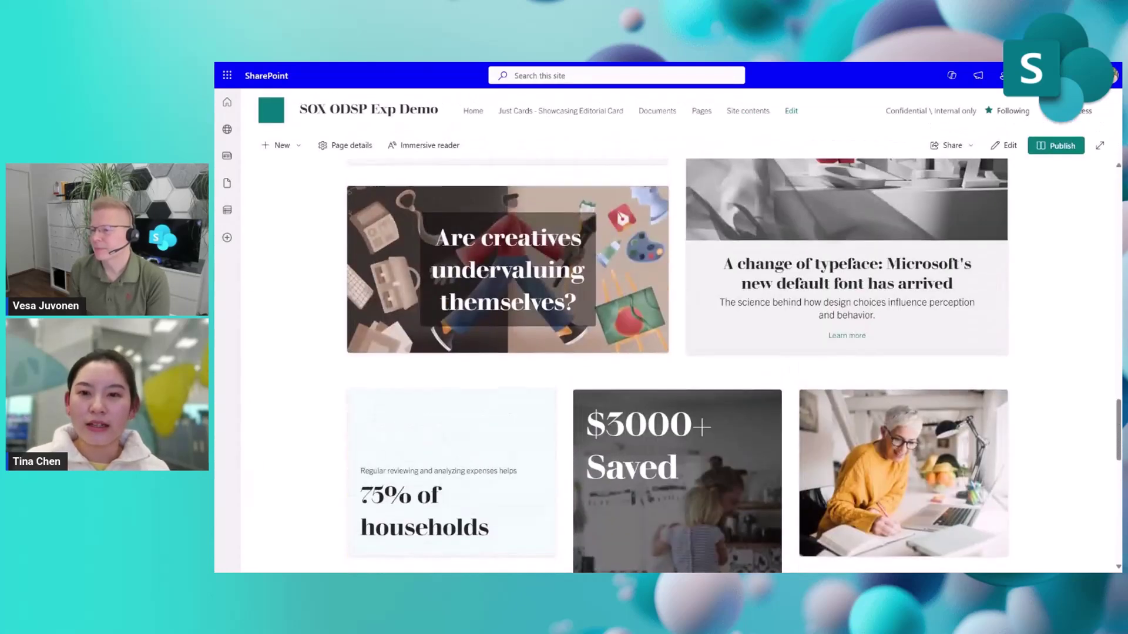
pyautogui.scroll(8, 795, 335)
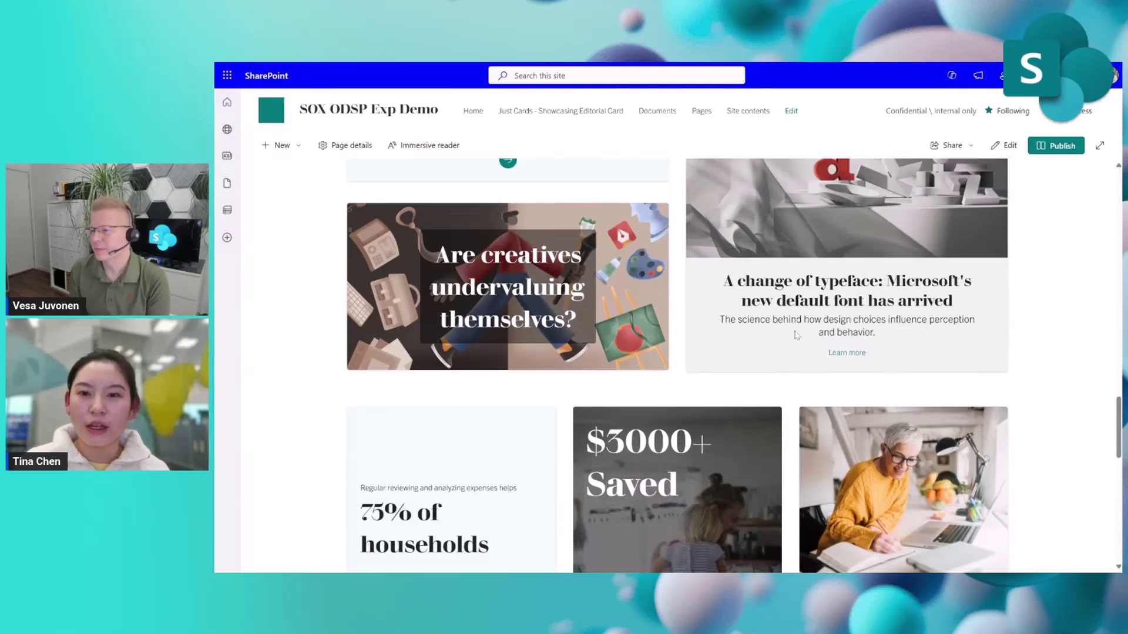
pyautogui.scroll(5, 795, 335)
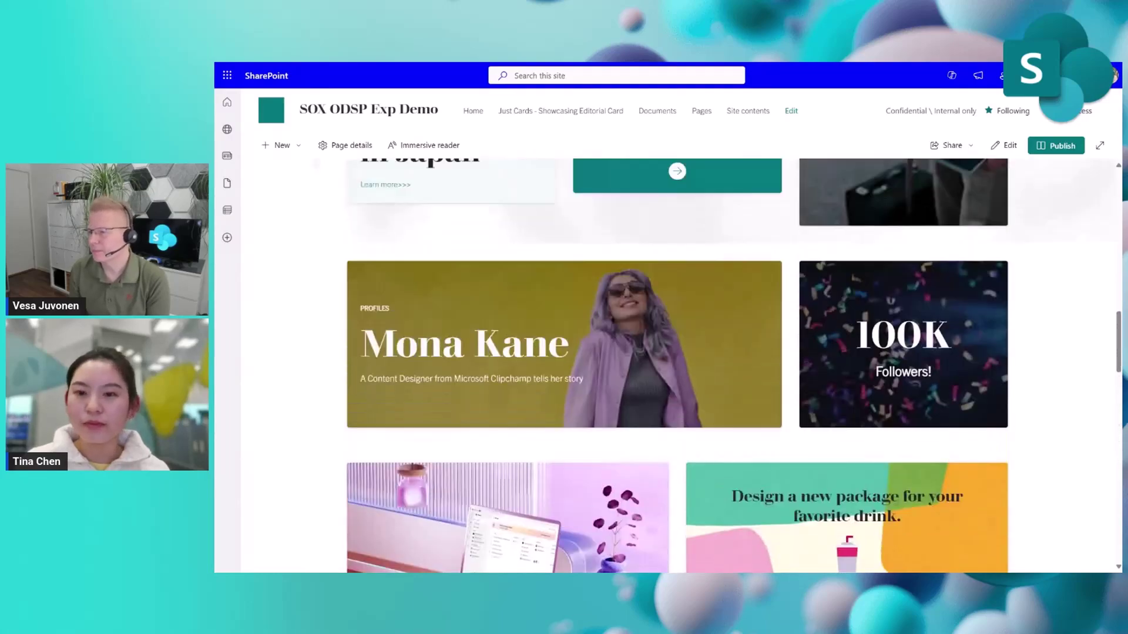
pyautogui.scroll(10, 677, 365)
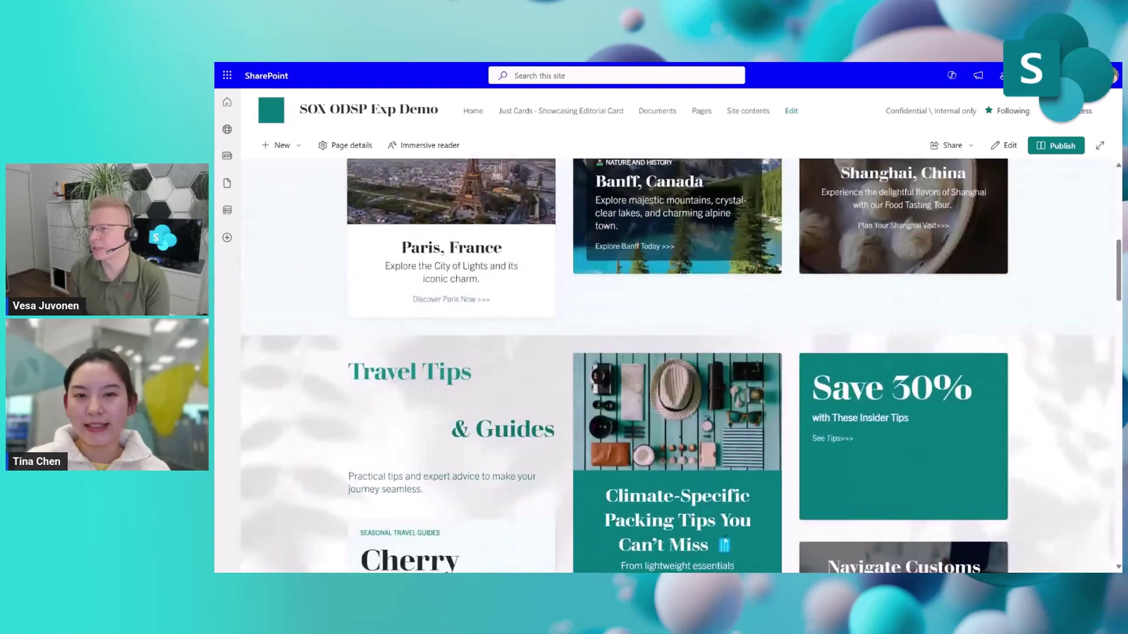
pyautogui.scroll(-10, 677, 366)
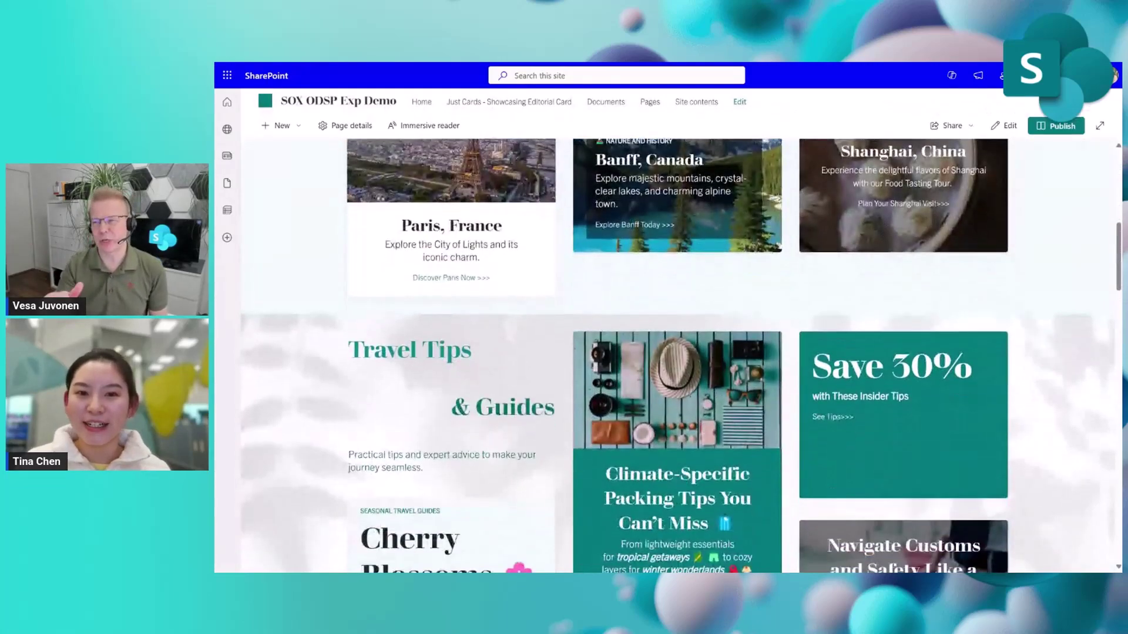
pyautogui.scroll(2, 677, 356)
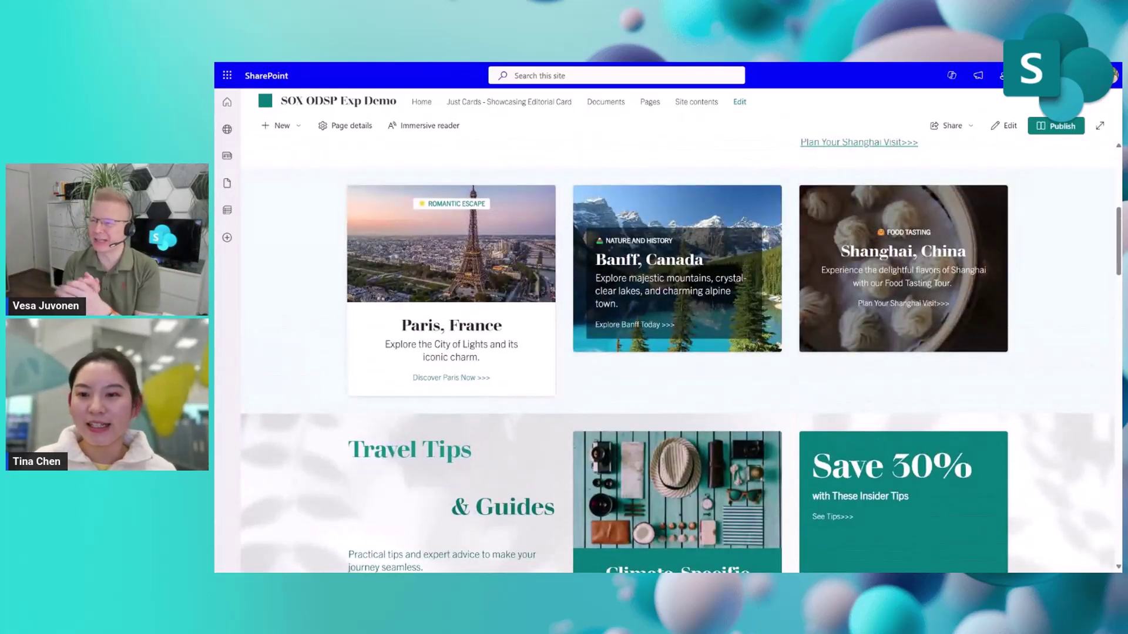
pyautogui.scroll(-7, 677, 355)
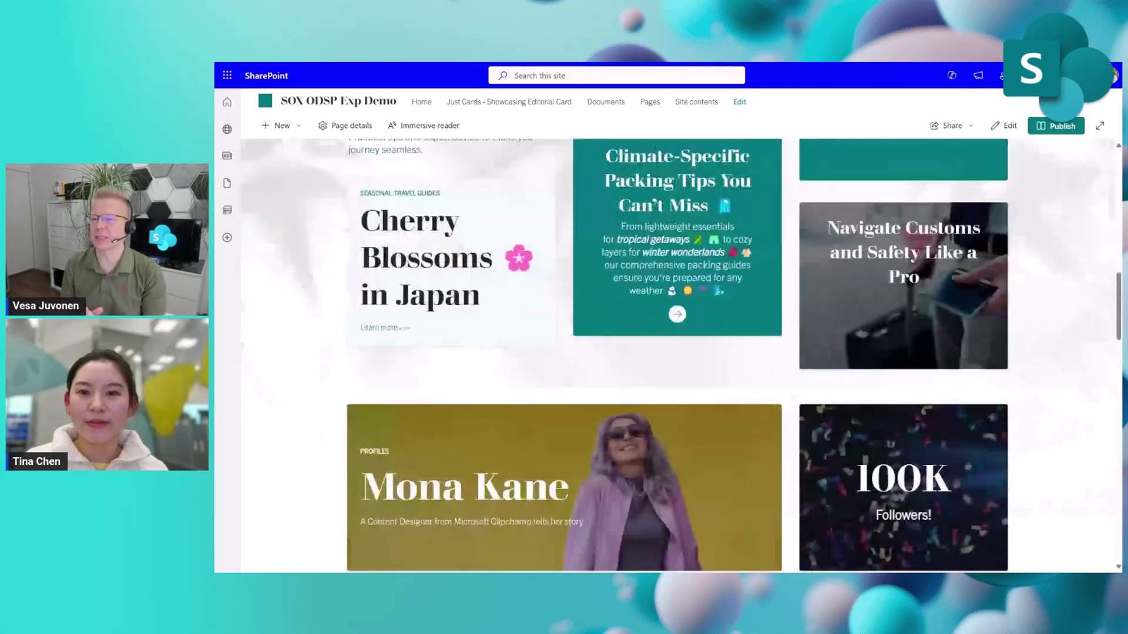
pyautogui.scroll(-5, 677, 356)
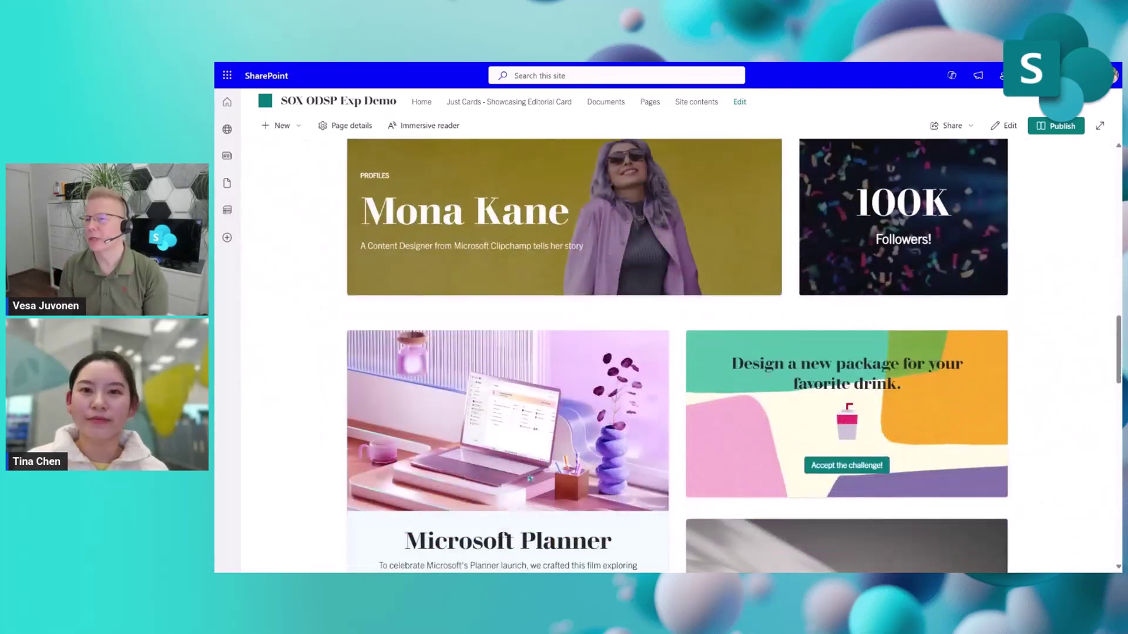
pyautogui.scroll(-1, 677, 356)
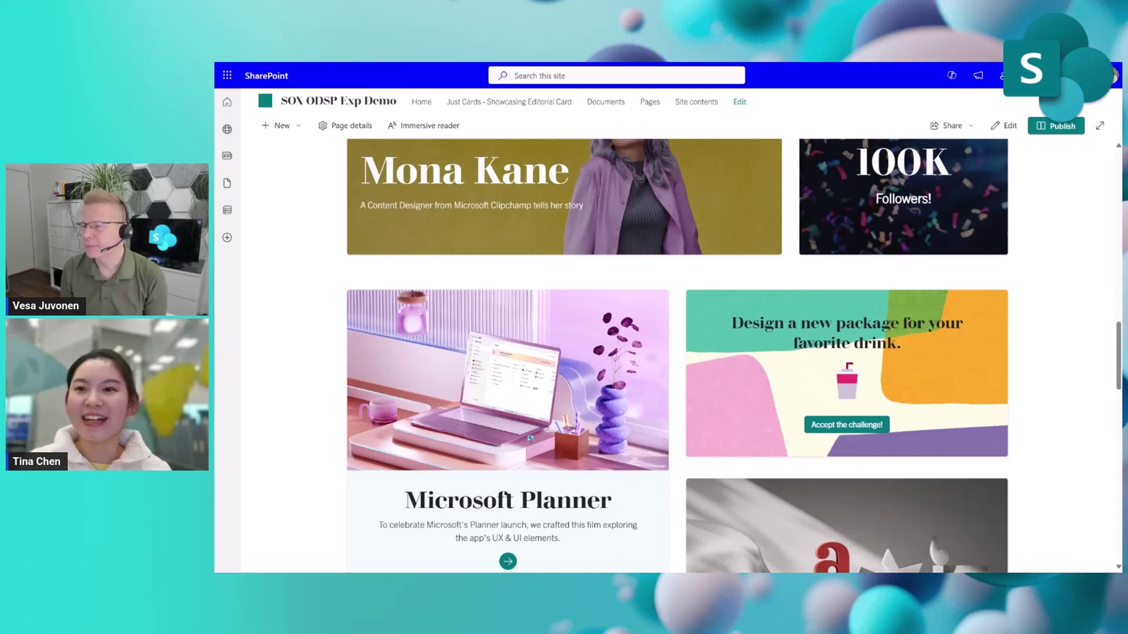
pyautogui.scroll(-1, 772, 262)
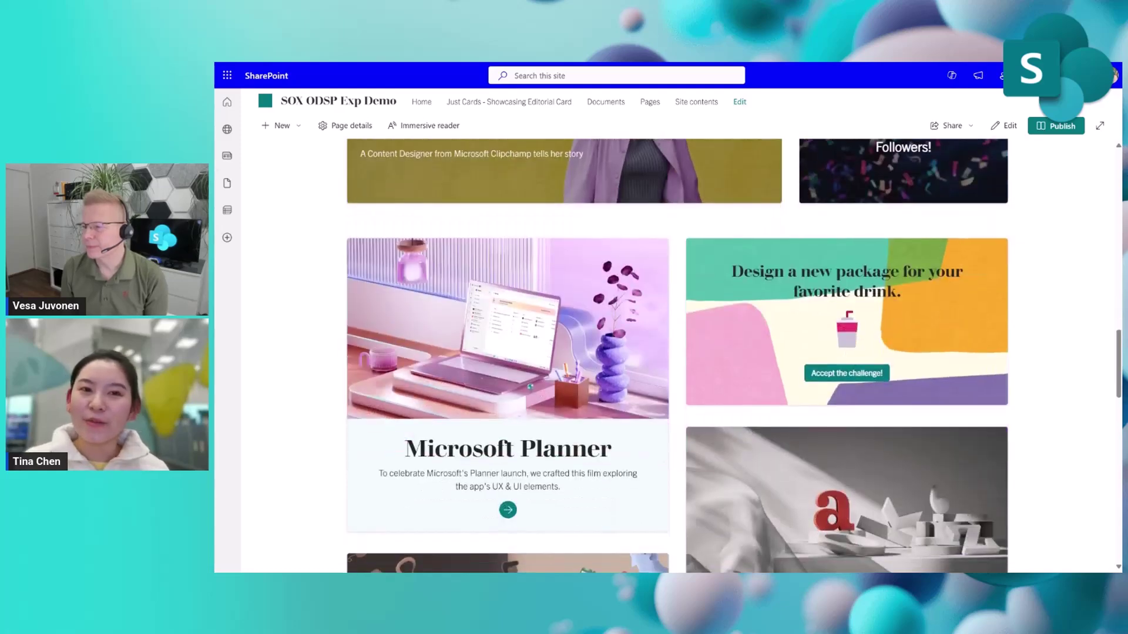
pyautogui.scroll(-2, 734, 356)
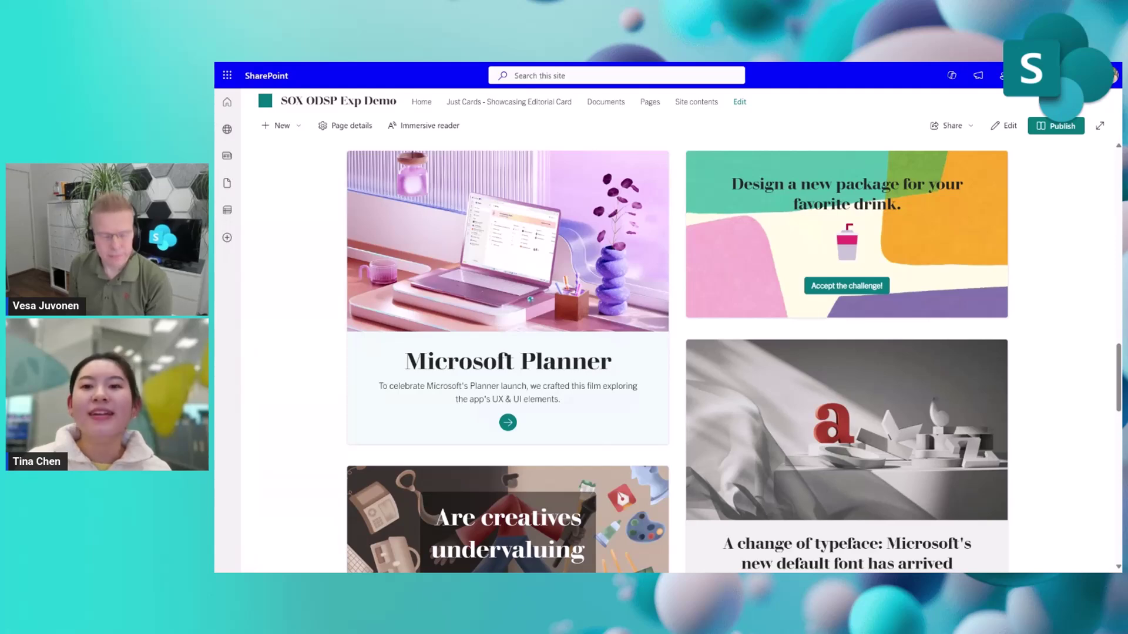
pyautogui.scroll(-2, 809, 304)
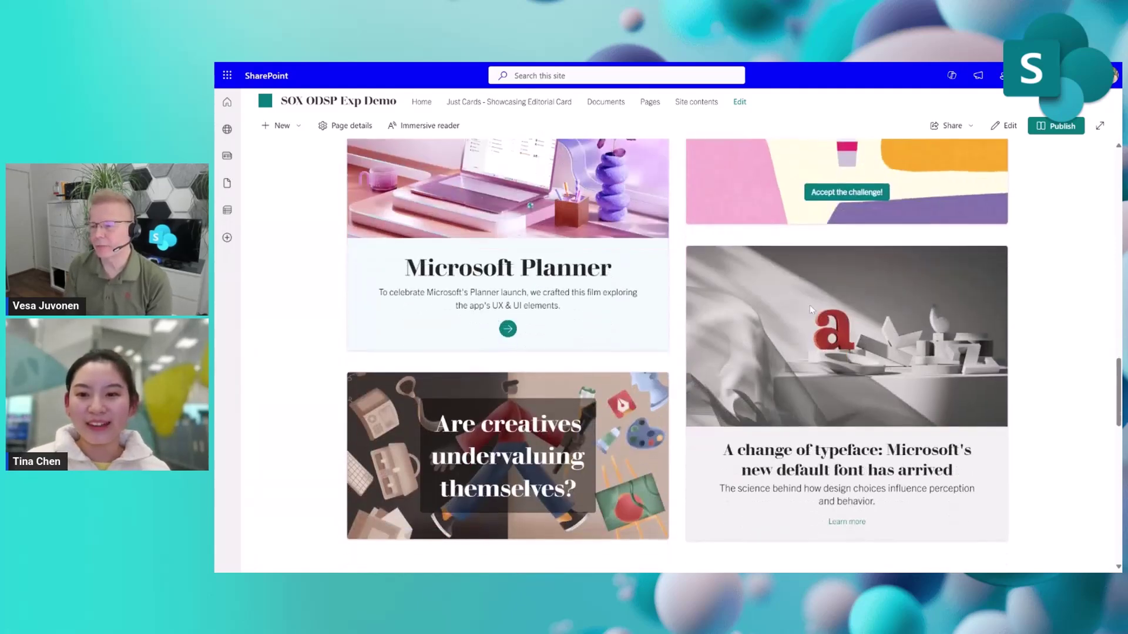